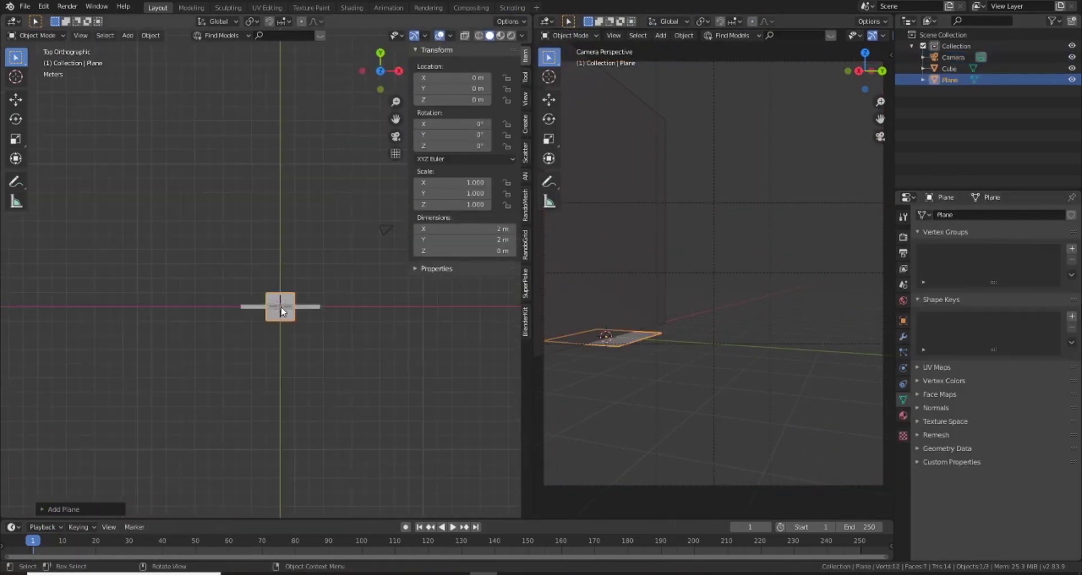
# - Scale the new wall plane, then rename the ceiling object to 'roof'
pyautogui.press('s')
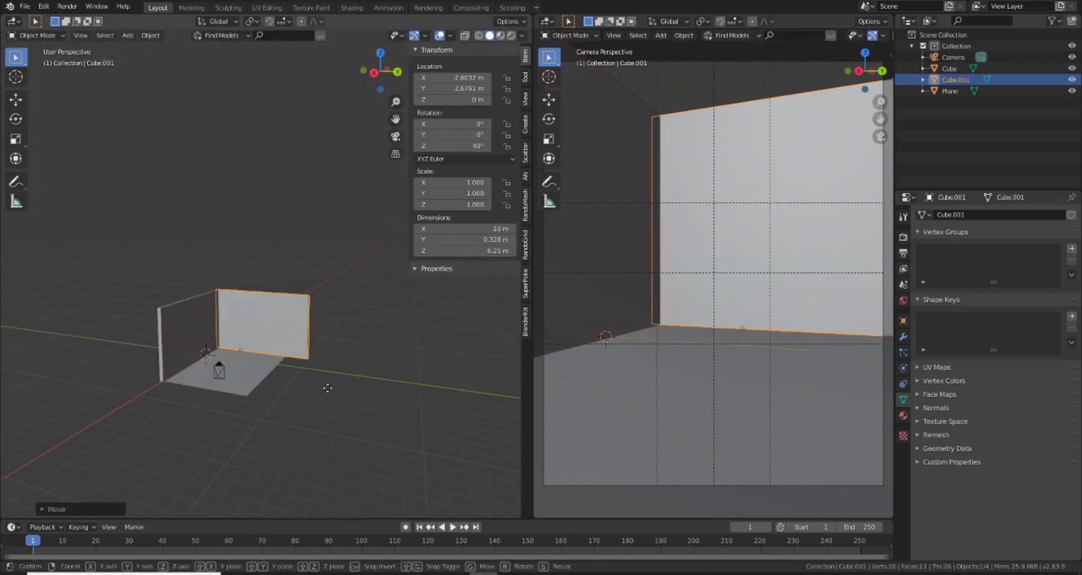
pyautogui.press('Tab')
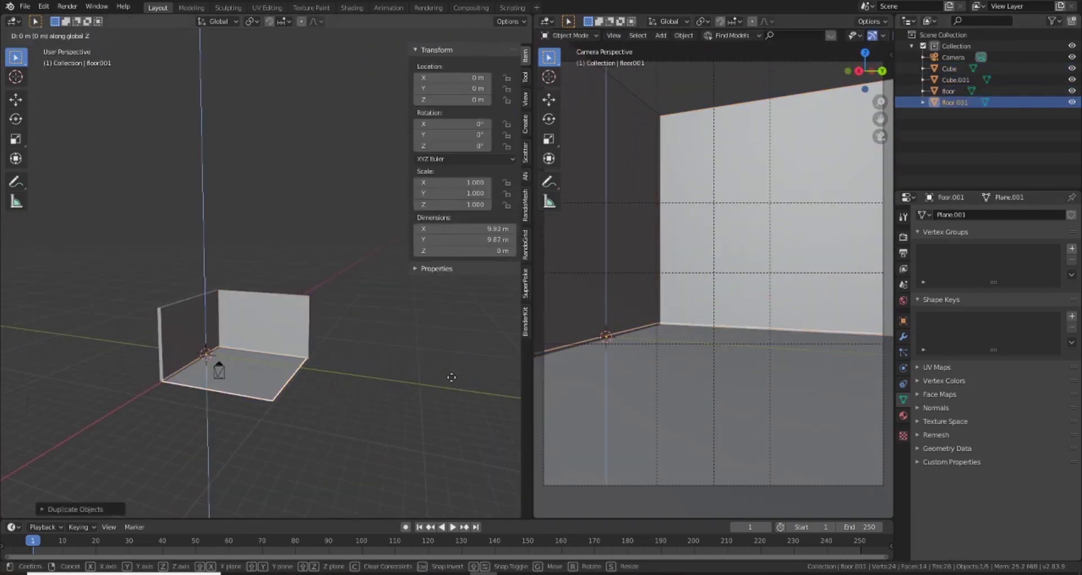
pyautogui.click(956, 99)
pyautogui.write('roof')
# - Add a cube as the first stair step and give it an Array modifier
pyautogui.moveTo(428, 394); pyautogui.dragTo(169, 332, button='middle')
pyautogui.hotkey('shift', 'a')
pyautogui.click(289, 86)
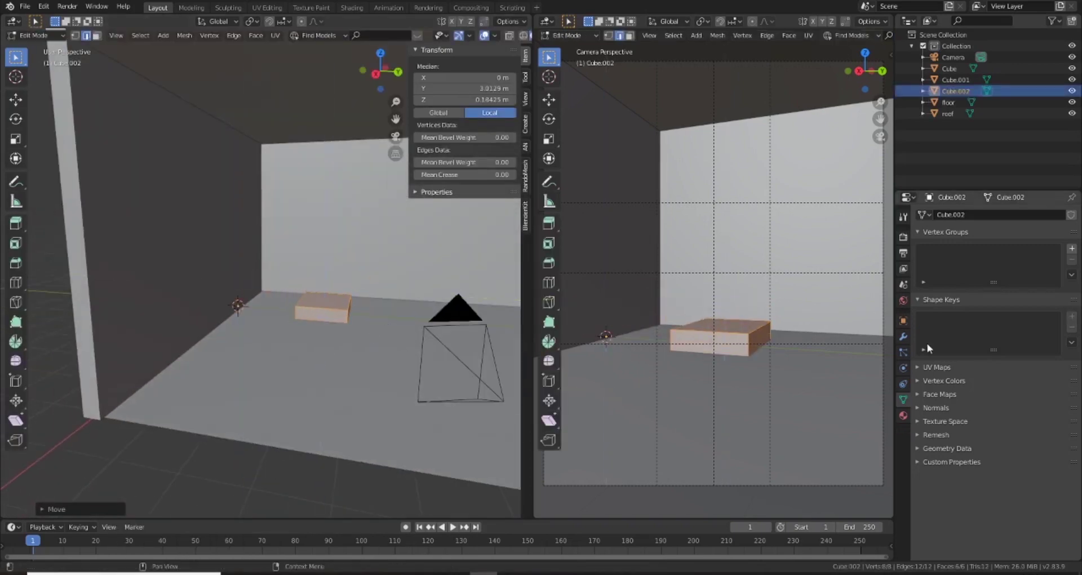
pyautogui.click(904, 336)
pyautogui.click(995, 214)
pyautogui.click(846, 231)
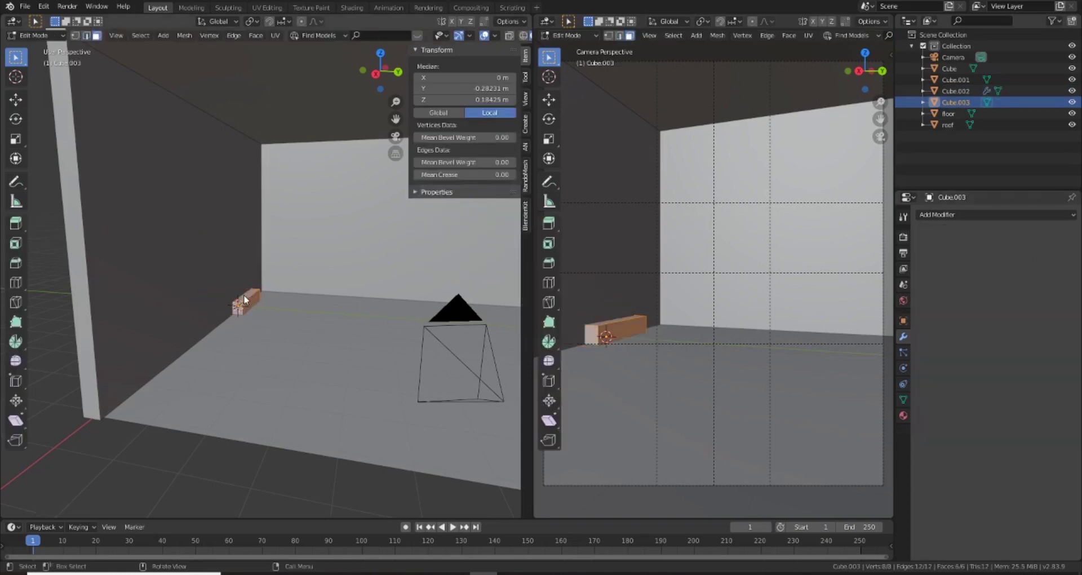
# - Raise the tall arch-cutter box along Z and finish shaping the cutter and stair step
pyautogui.press('g')
pyautogui.press('z')
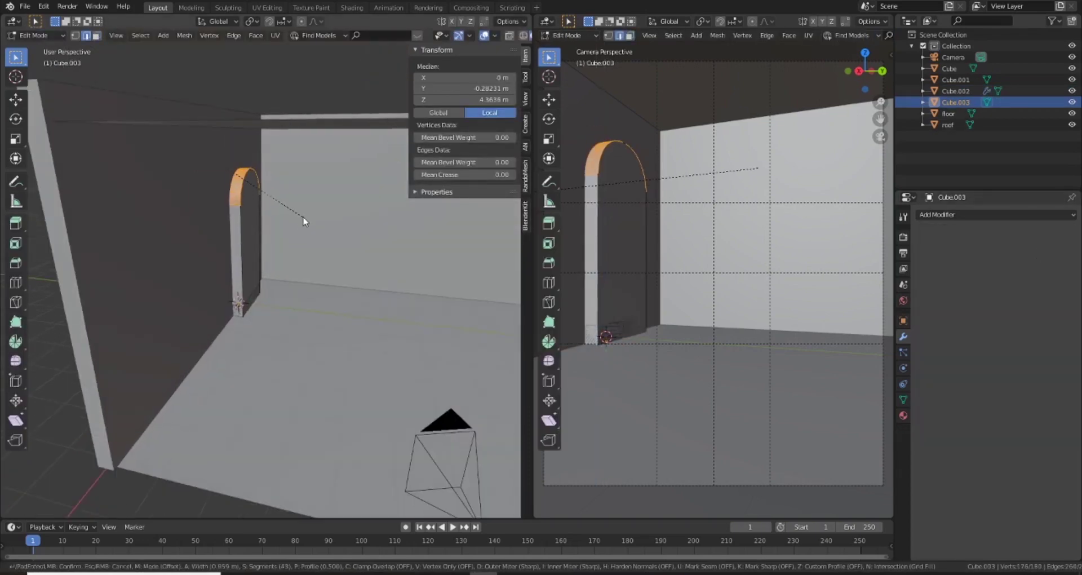
pyautogui.press('Tab')
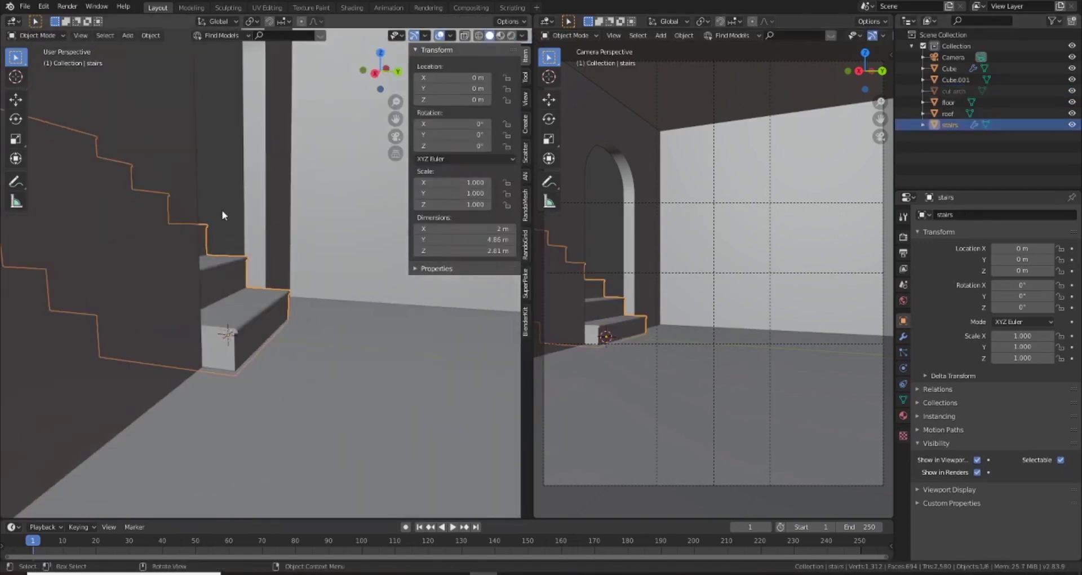
pyautogui.hotkey('ctrl', 'shift', 's')
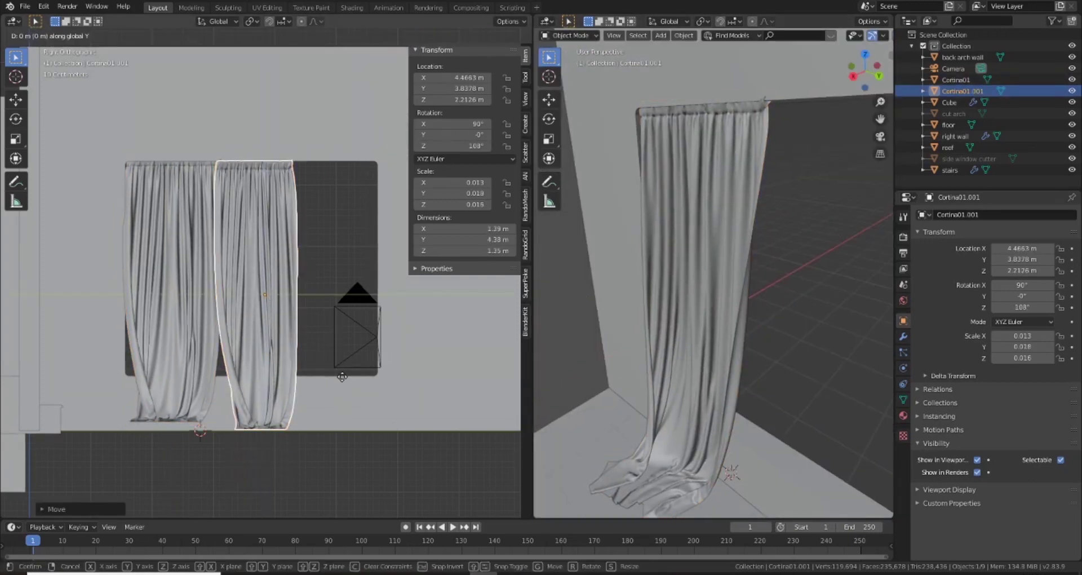
# - Position both curtains at the window edges, then select the floor and show render settings
pyautogui.click(426, 382)
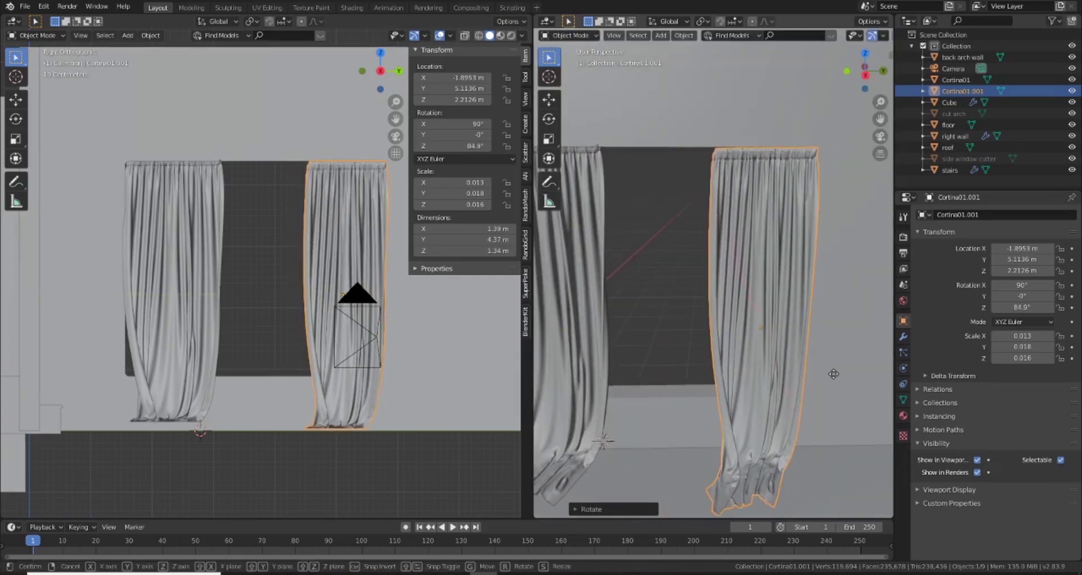
pyautogui.click(801, 368)
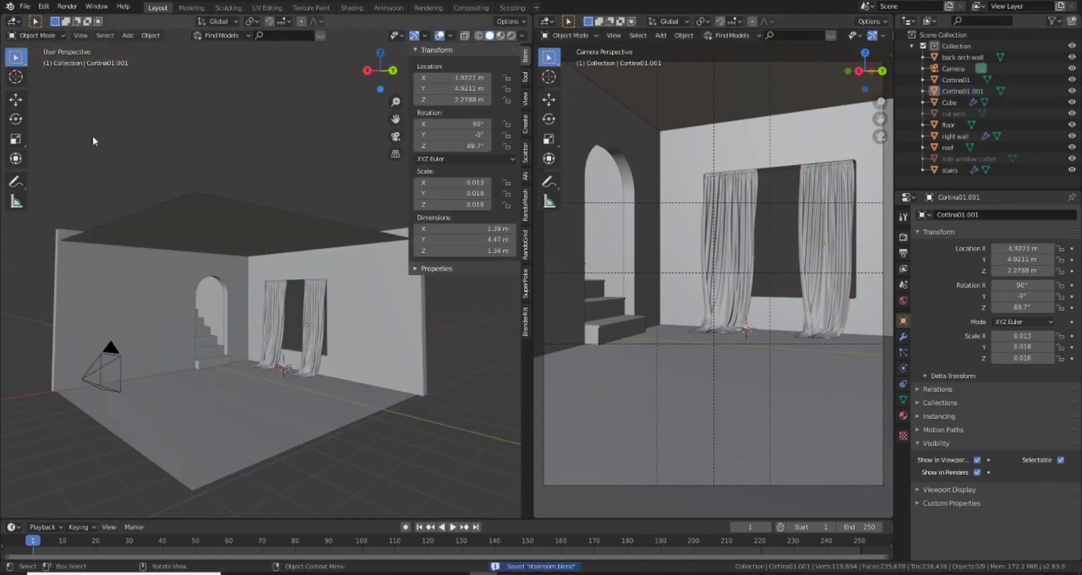
pyautogui.click(186, 285)
pyautogui.rightClick(186, 284)
pyautogui.press('Escape')
pyautogui.click(904, 237)
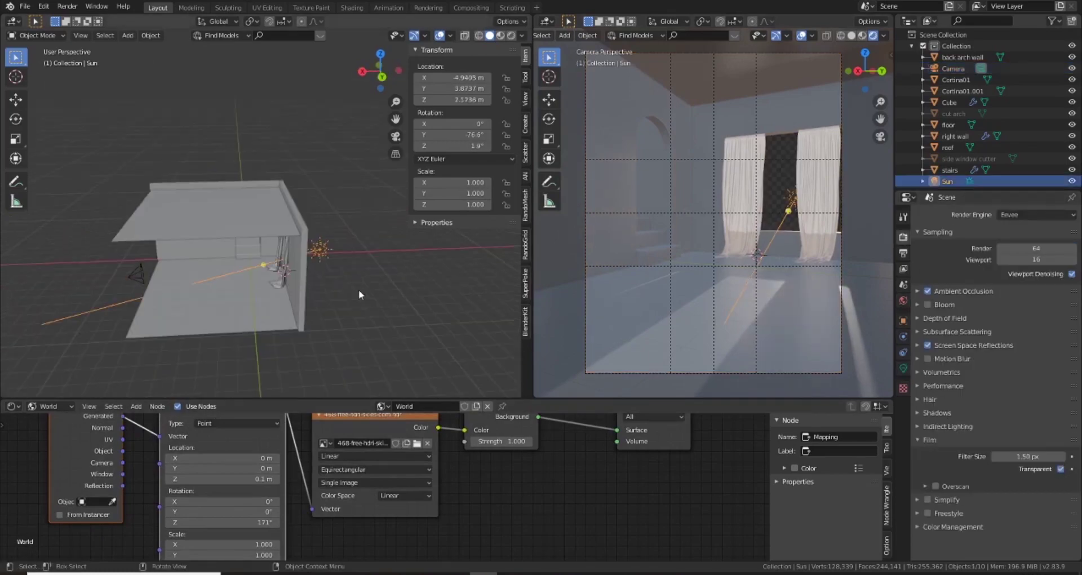
# - Rotate the Sun lamp so it shines through the window
pyautogui.click(428, 345)
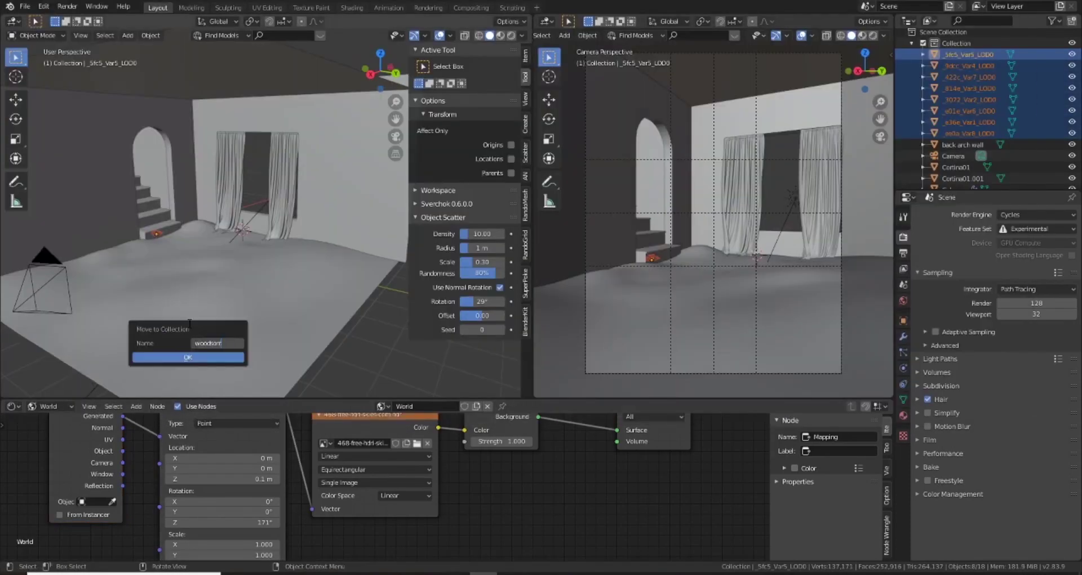
# - Move the plants into the woodsorrel collection and pick the Large-leaf Pennywort asset
pyautogui.click(319, 296)
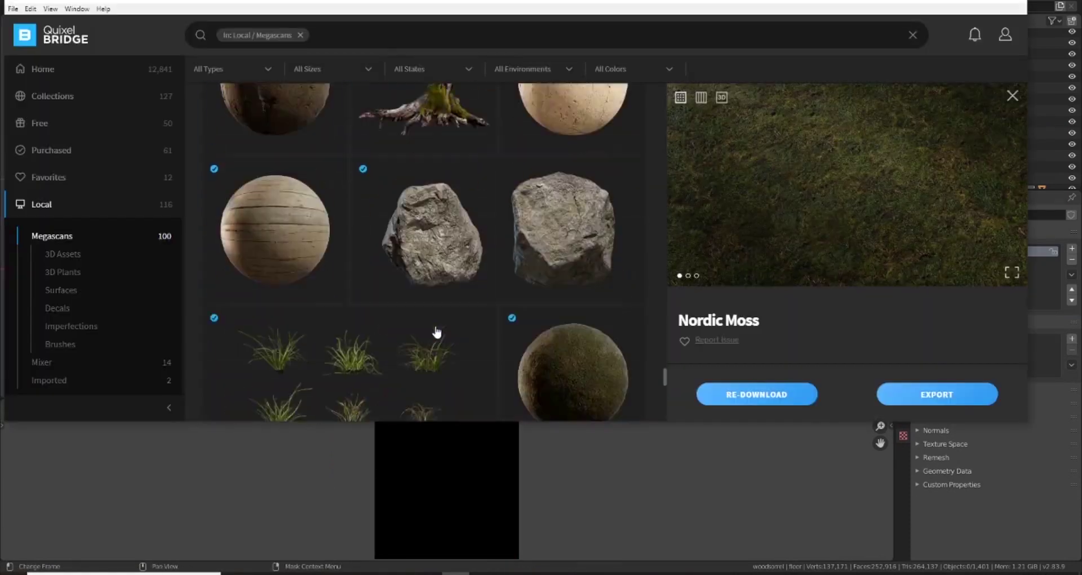
pyautogui.scroll(-10, 437, 333)
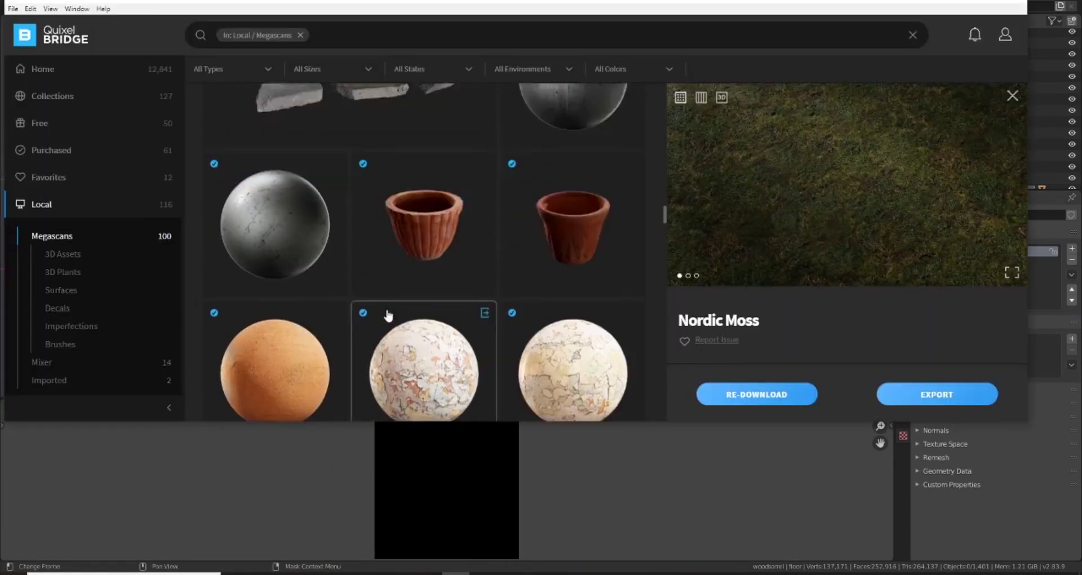
pyautogui.click(389, 265)
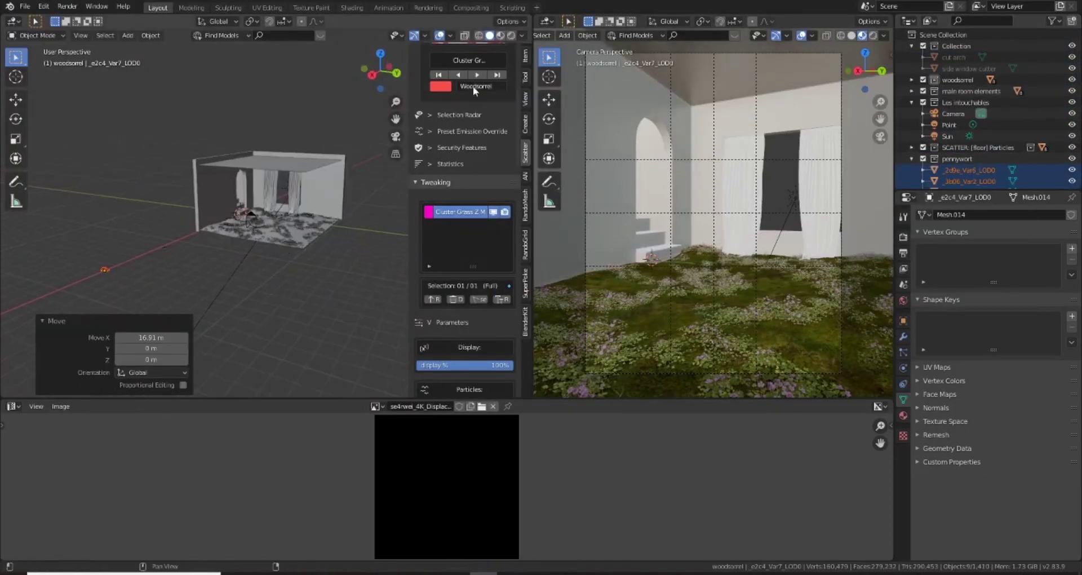
# - In the Biomes Manager, show the Daisies, Grass Pattern and Grass Small scatters in the viewport
pyautogui.scroll(5, 473, 90)
pyautogui.scroll(-8, 474, 90)
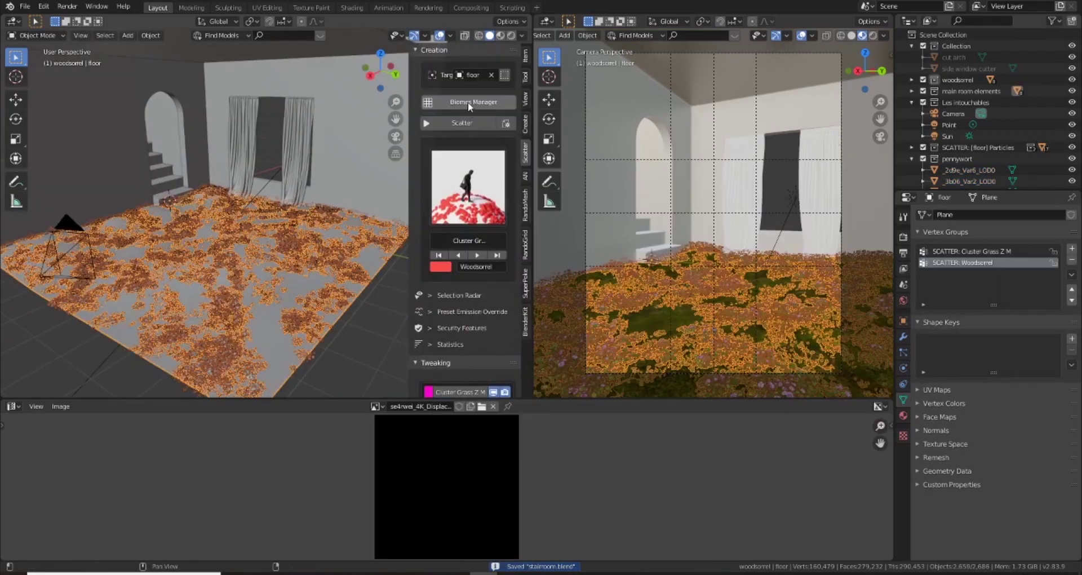
pyautogui.click(469, 103)
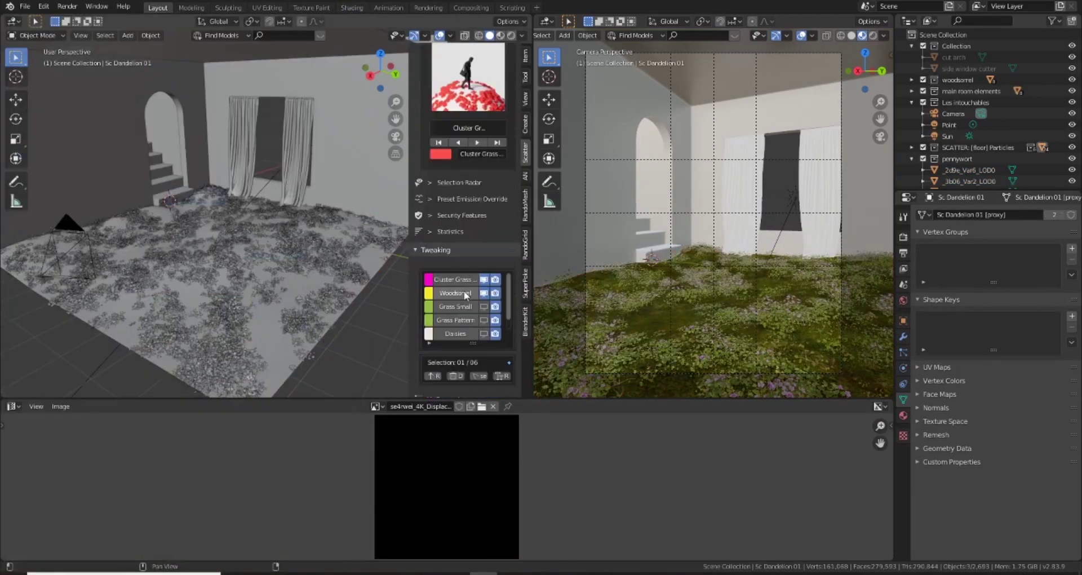
pyautogui.scroll(-6, 462, 338)
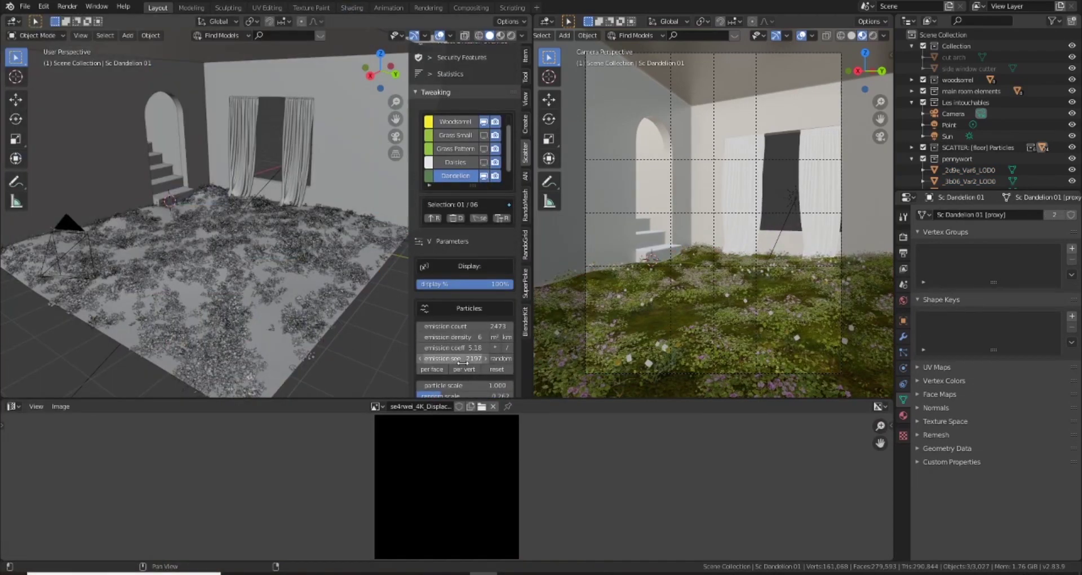
pyautogui.click(483, 163)
pyautogui.click(484, 148)
pyautogui.click(485, 136)
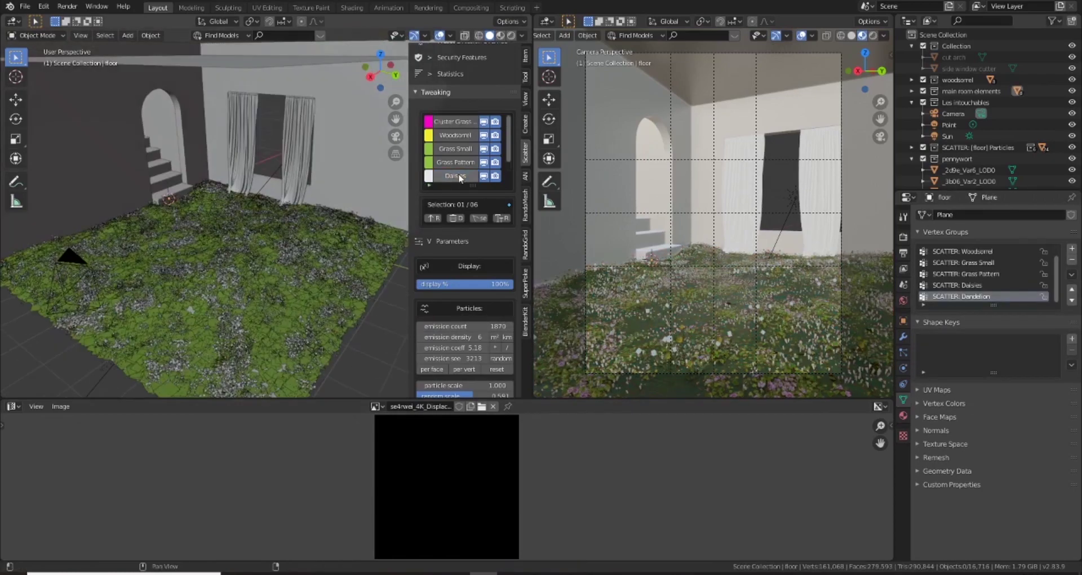
pyautogui.scroll(8, 463, 226)
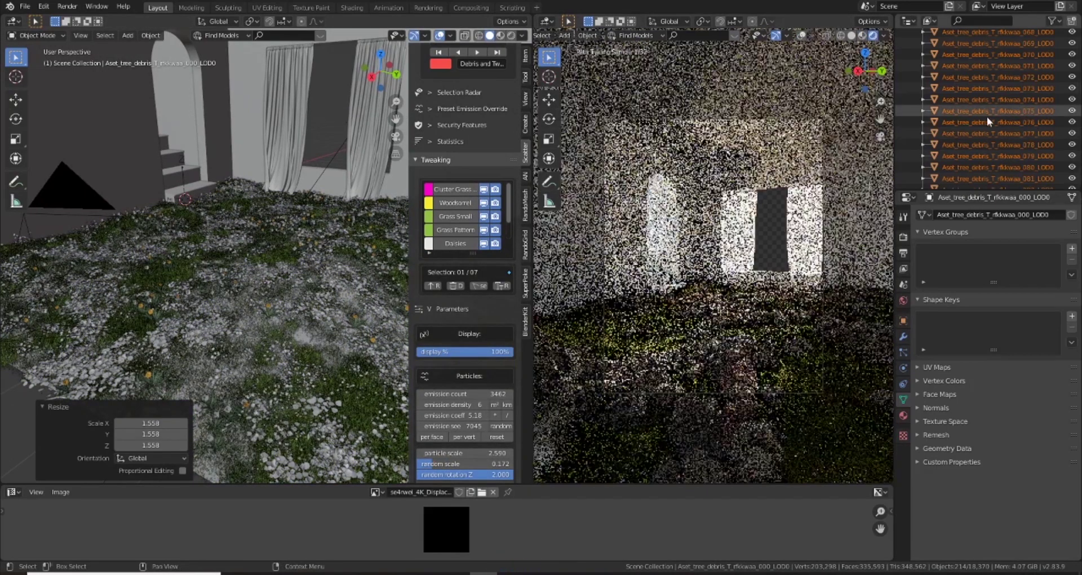
# - Hide and delete the Debris scatter system
pyautogui.scroll(10, 986, 116)
pyautogui.scroll(-2, 487, 246)
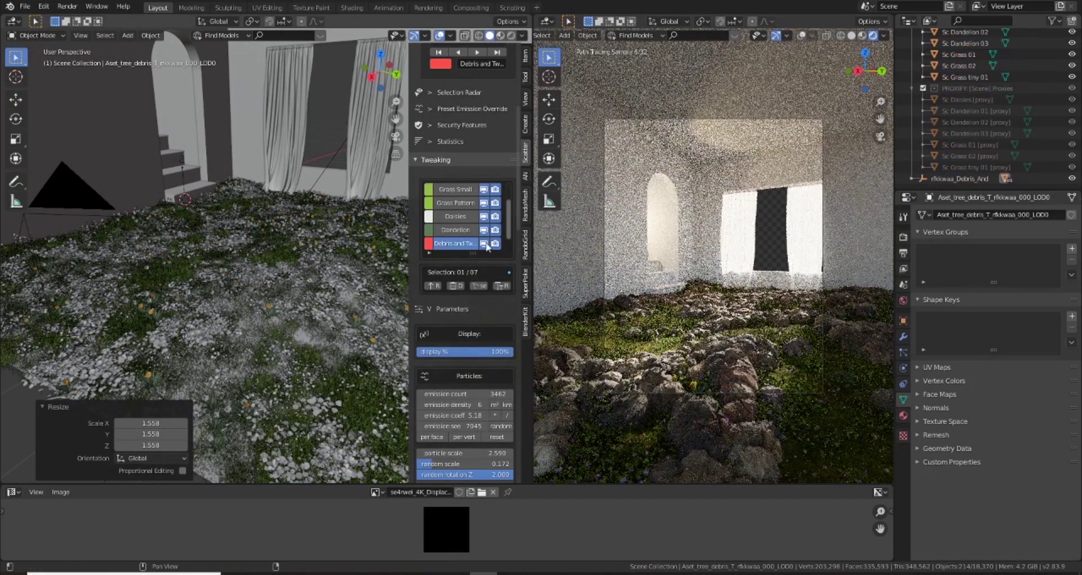
pyautogui.click(483, 243)
pyautogui.click(456, 286)
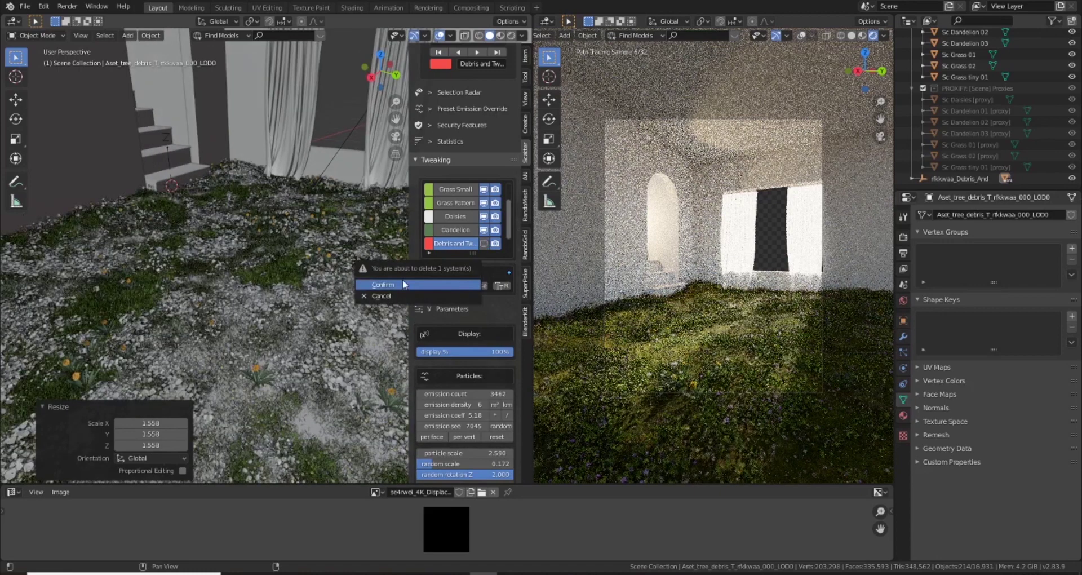
pyautogui.click(404, 285)
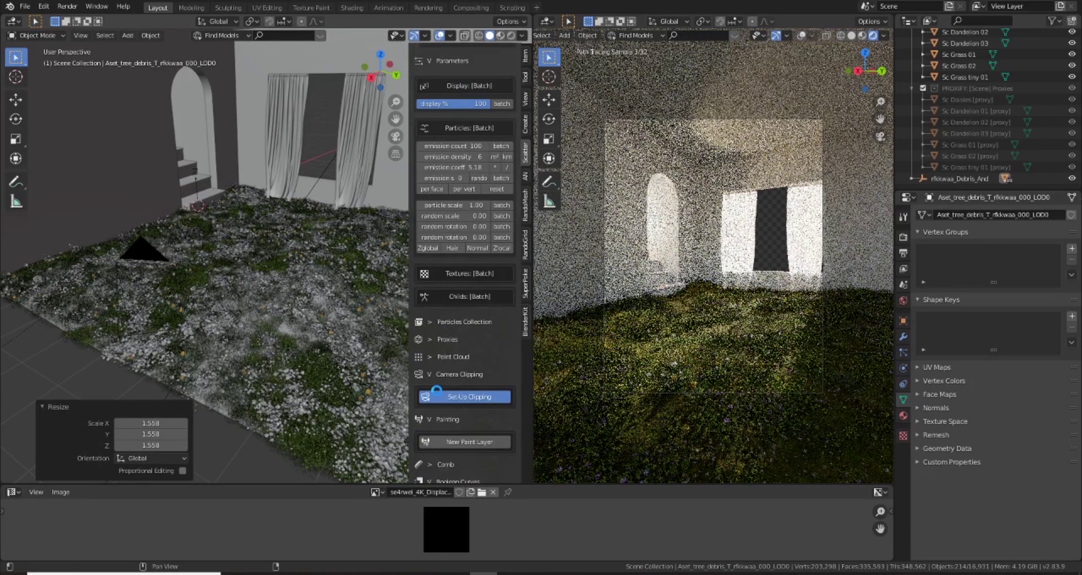
# - Set up camera clipping, enable Render Region, and hide the grass scatters in the viewport
pyautogui.click(438, 397)
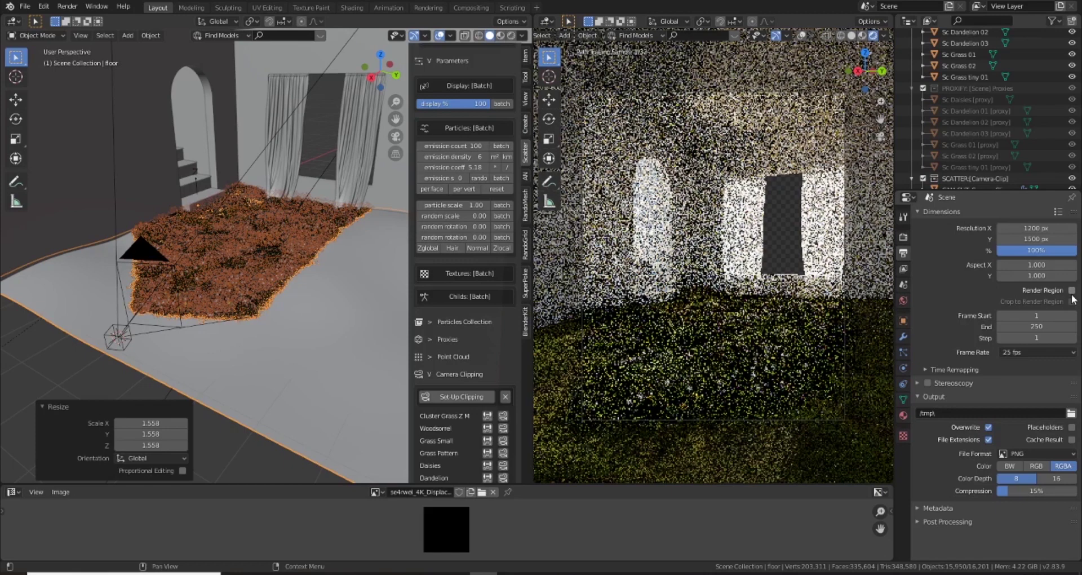
pyautogui.click(1073, 290)
pyautogui.scroll(-5, 465, 301)
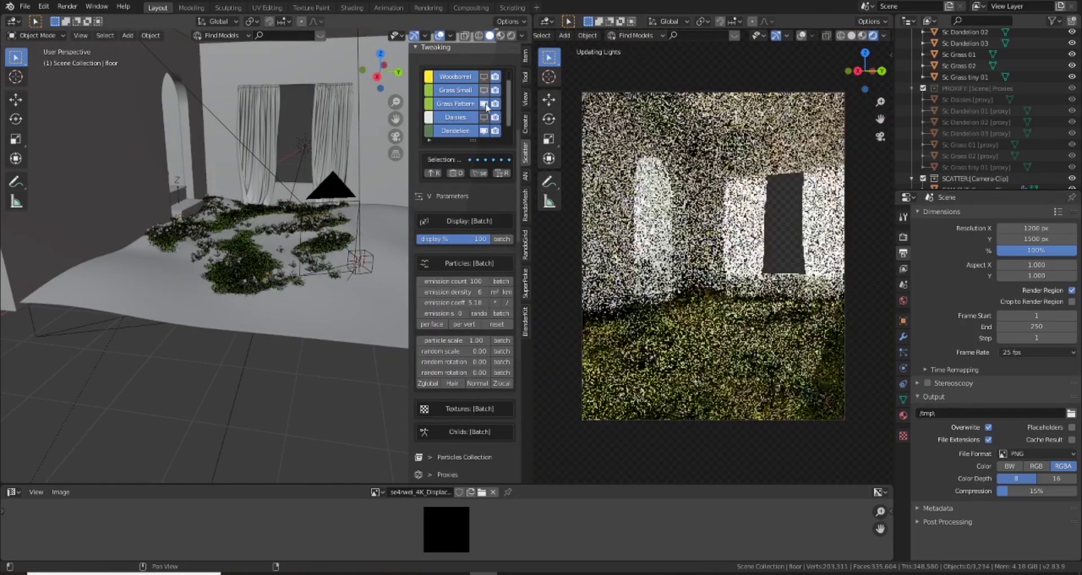
pyautogui.click(483, 130)
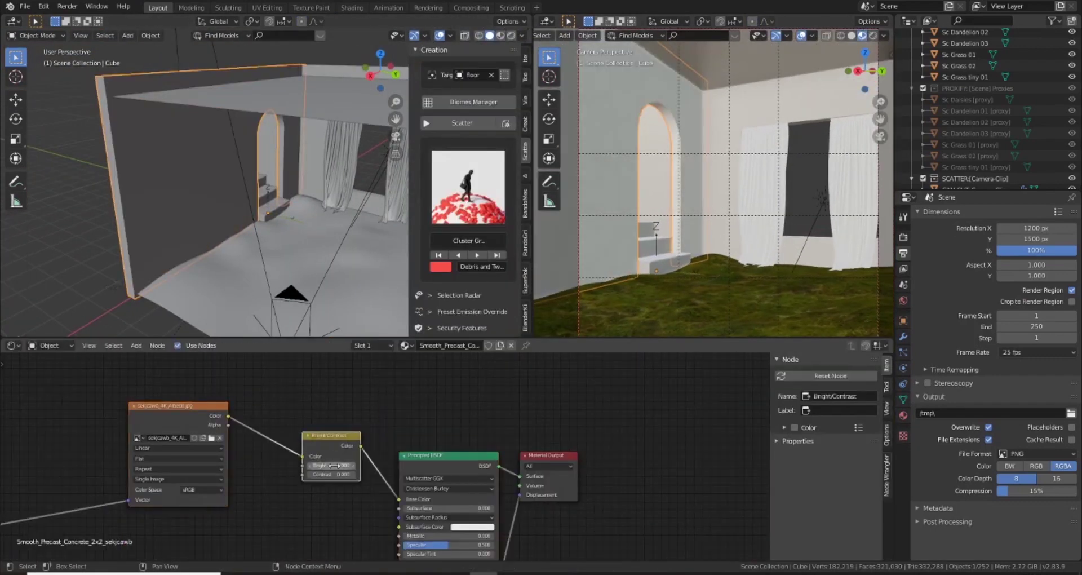
# - Raise the concrete texture's Bright value and adjust its Contrast on the Bright/Contrast node
pyautogui.moveTo(334, 466); pyautogui.dragTo(349, 466)
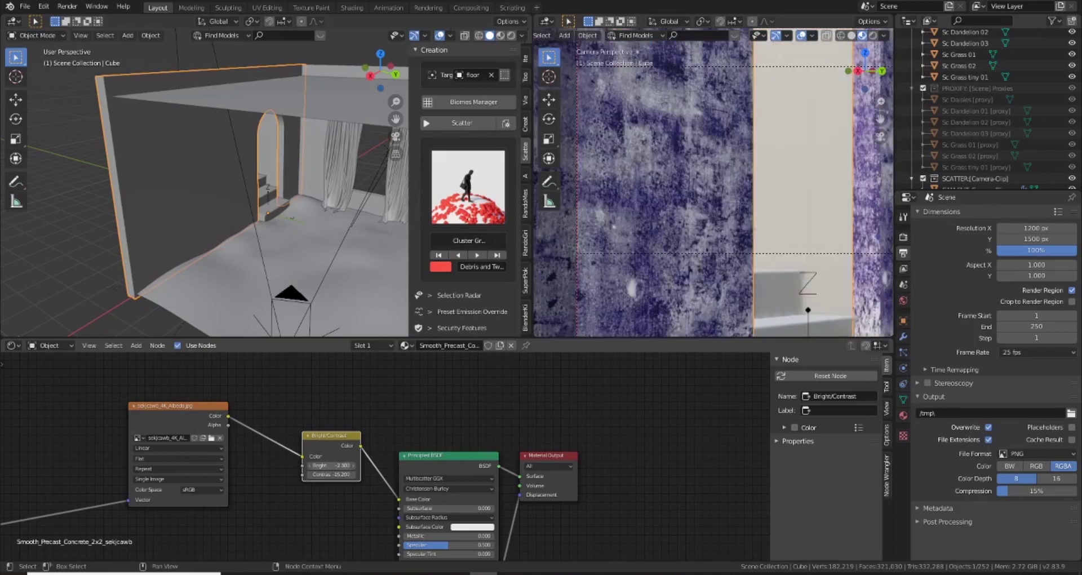
pyautogui.click(266, 155)
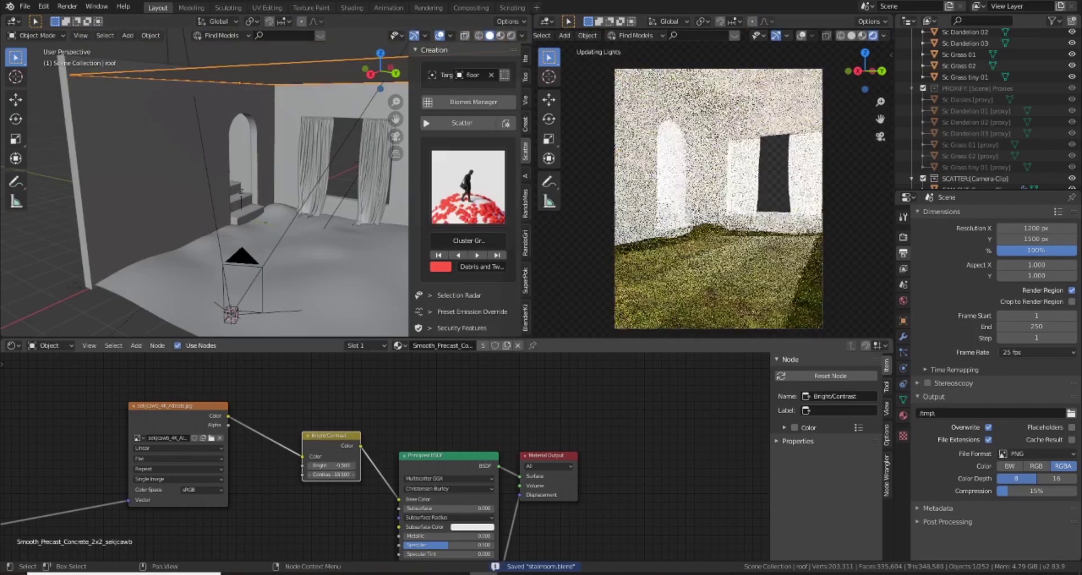
pyautogui.moveTo(332, 477); pyautogui.dragTo(336, 477)
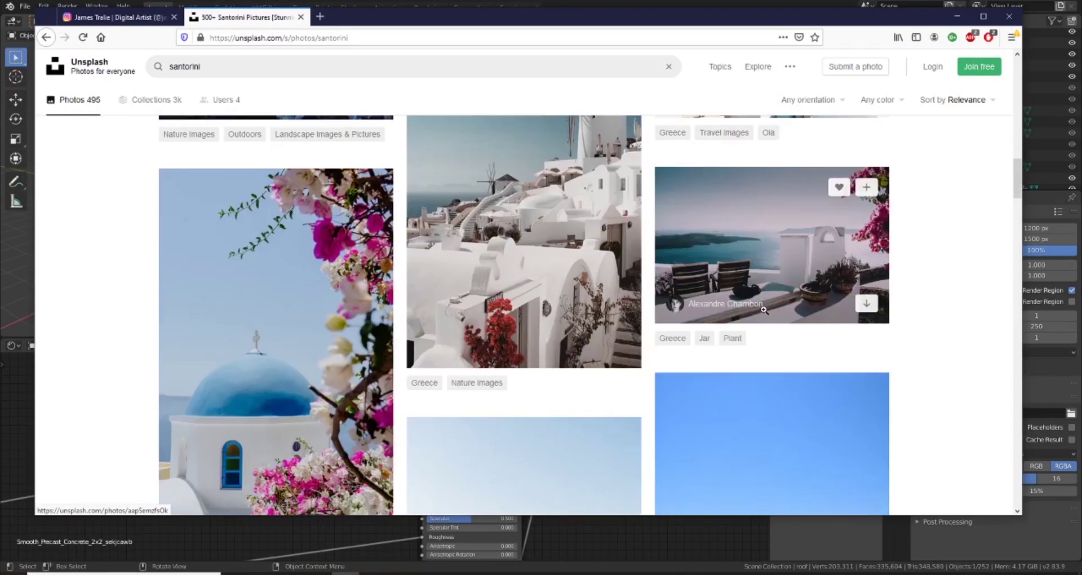
# - Download a Santorini photo from the Unsplash results and keep browsing the results
pyautogui.scroll(-5, 850, 323)
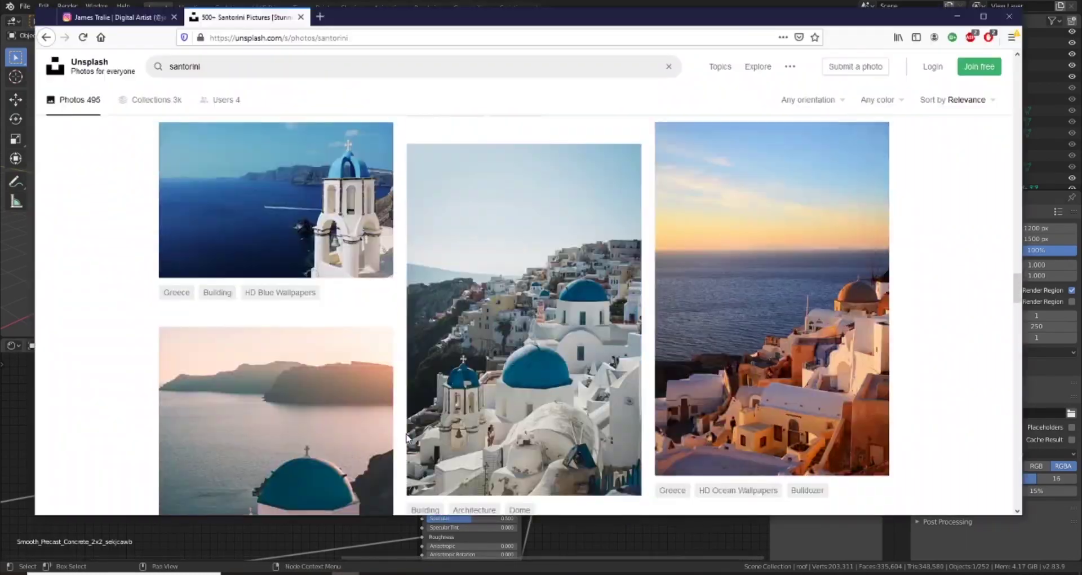
pyautogui.scroll(-5, 407, 437)
pyautogui.click(369, 338)
pyautogui.press('Return')
pyautogui.scroll(3, 631, 393)
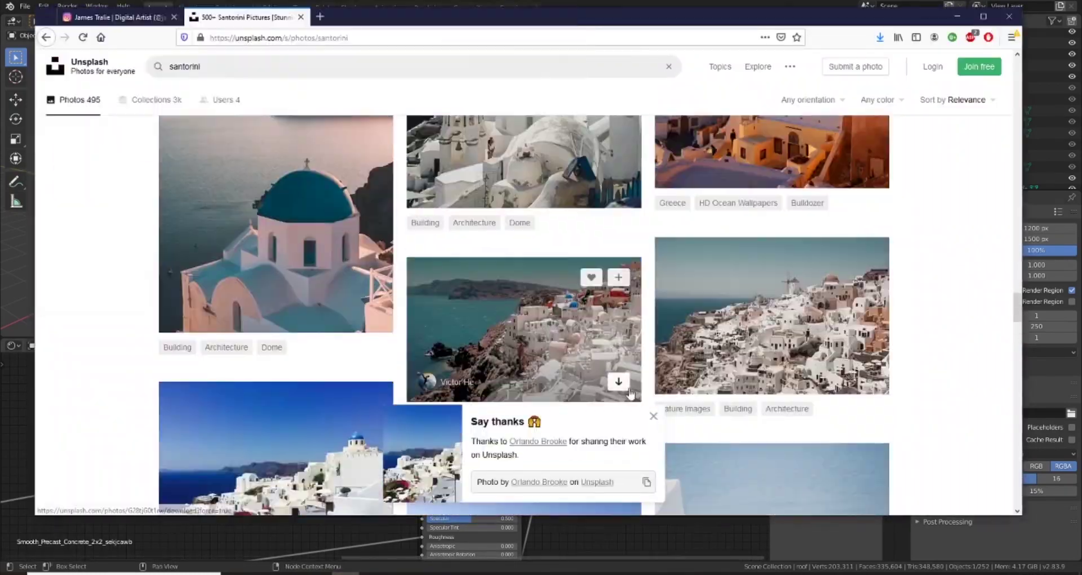
pyautogui.scroll(-5, 630, 393)
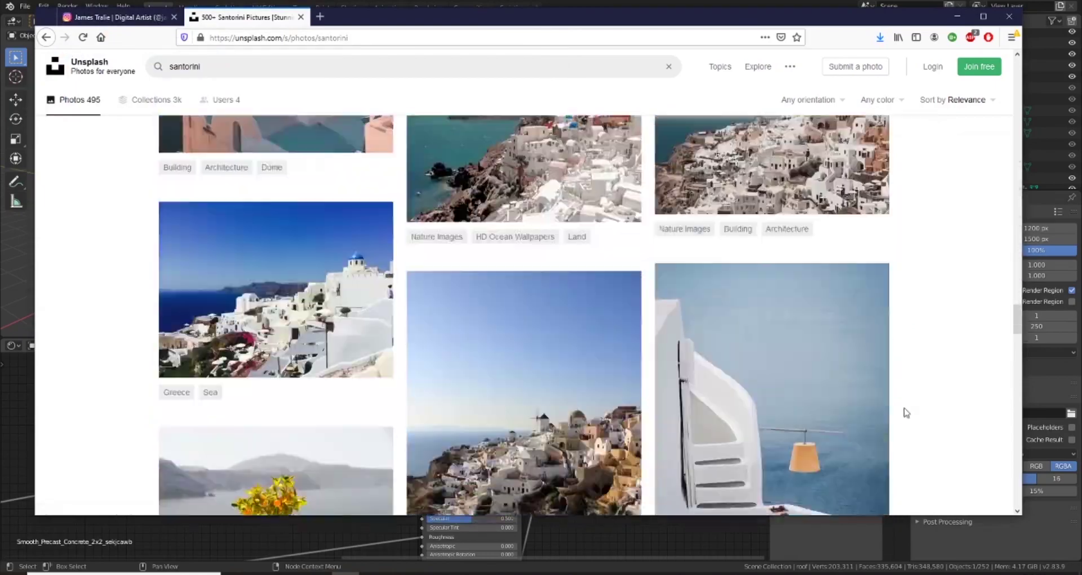
pyautogui.scroll(-10, 906, 414)
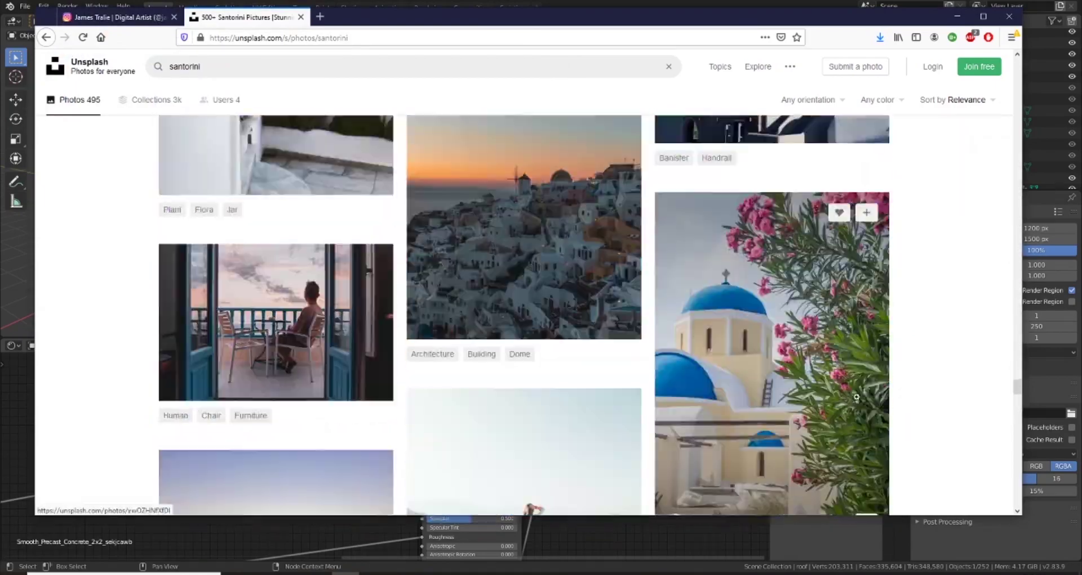
pyautogui.scroll(-10, 856, 397)
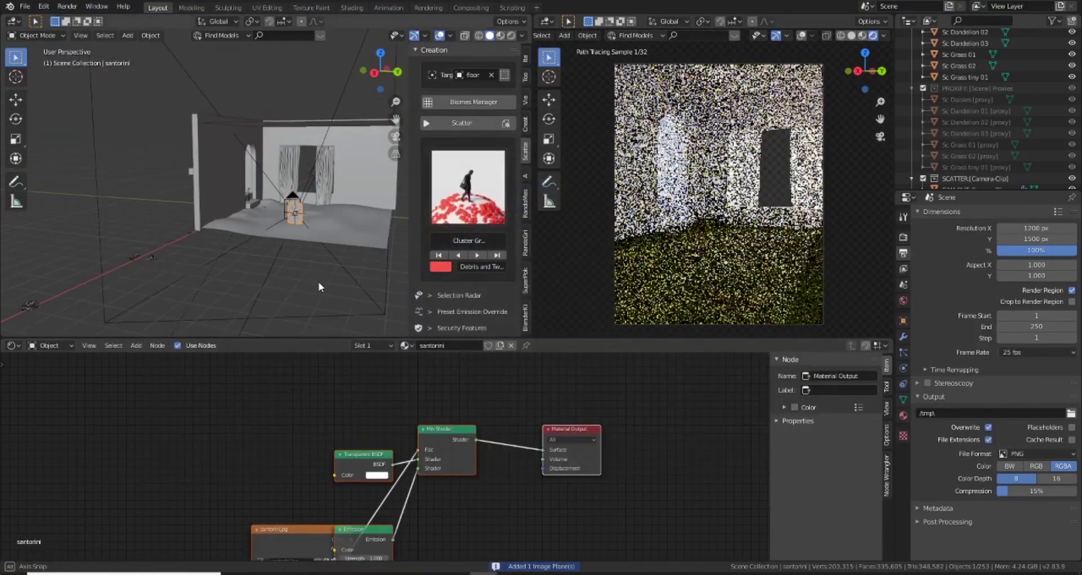
# - Import the Santorini photo as a plane, scale it up and place it outside the window
pyautogui.press('g')
pyautogui.hotkey('shift', 'z')
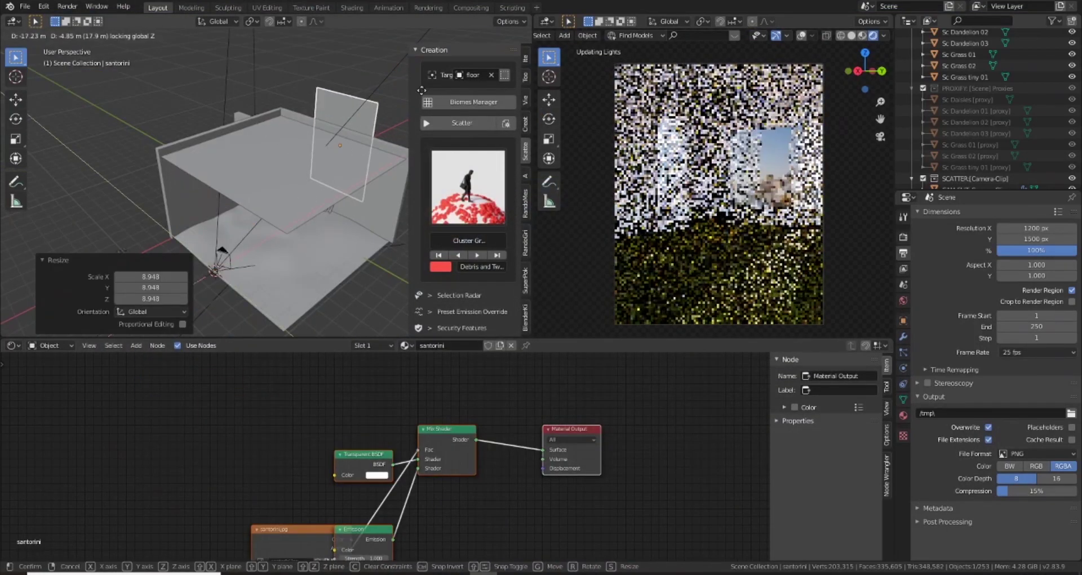
pyautogui.click(422, 90)
pyautogui.scroll(10, 1072, 68)
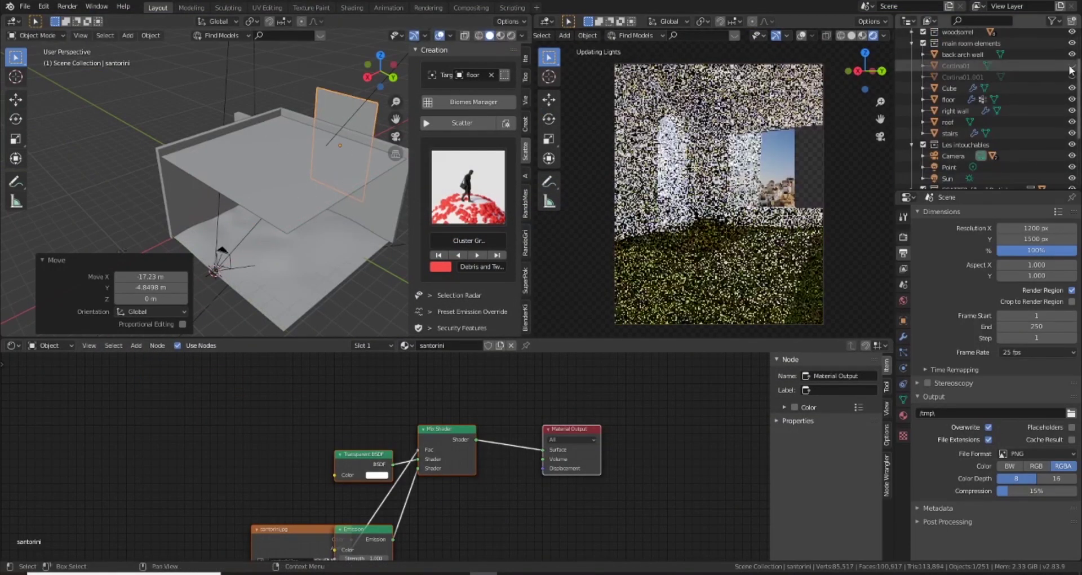
pyautogui.moveTo(1071, 65); pyautogui.dragTo(1072, 77)
pyautogui.scroll(-3, 282, 197)
pyautogui.press('s')
pyautogui.click(350, 215)
pyautogui.press('g')
pyautogui.press('y')
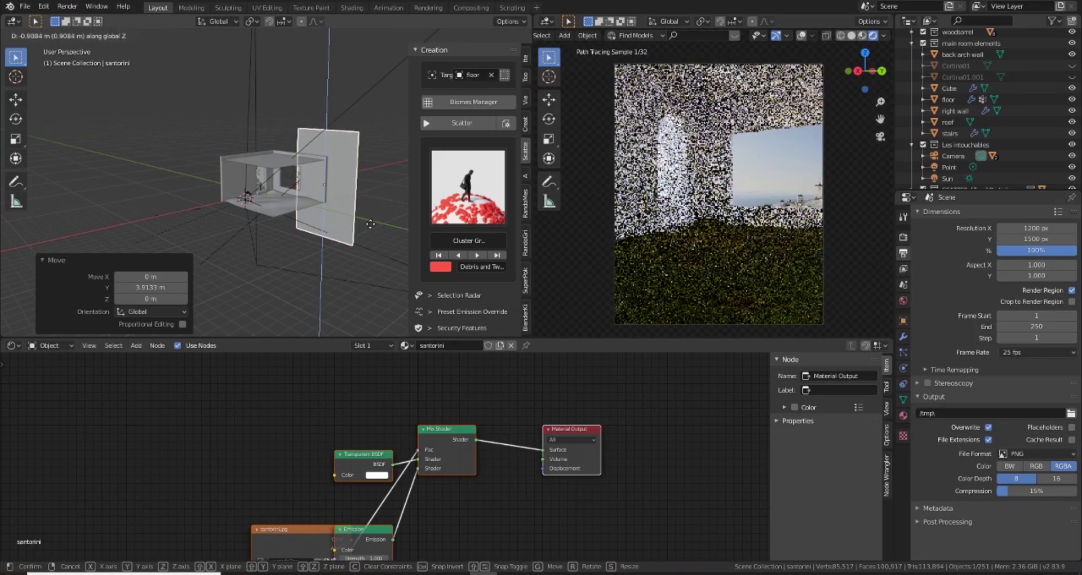
pyautogui.click(372, 218)
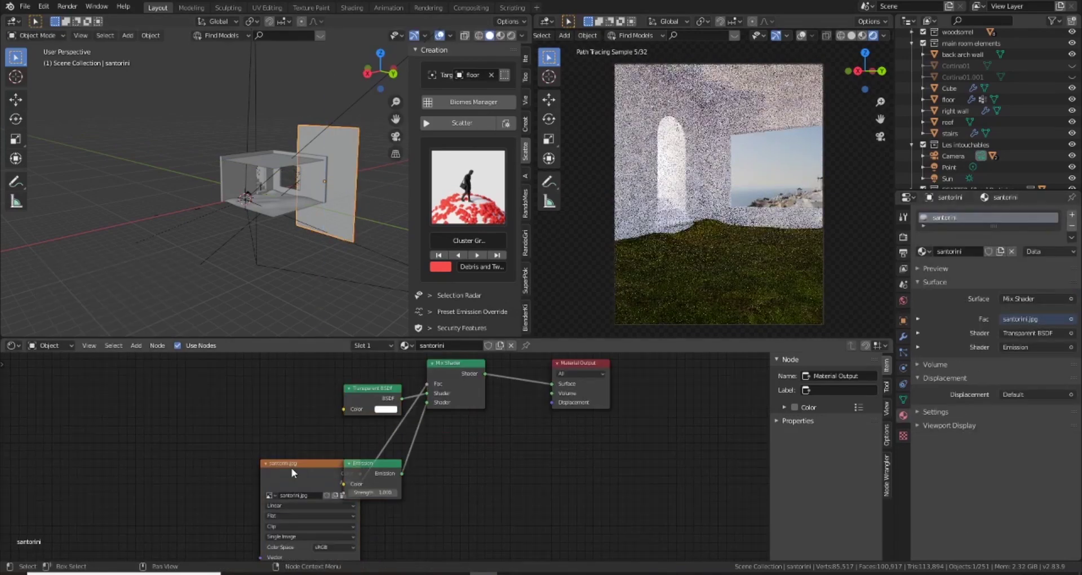
pyautogui.moveTo(292, 468); pyautogui.dragTo(126, 431)
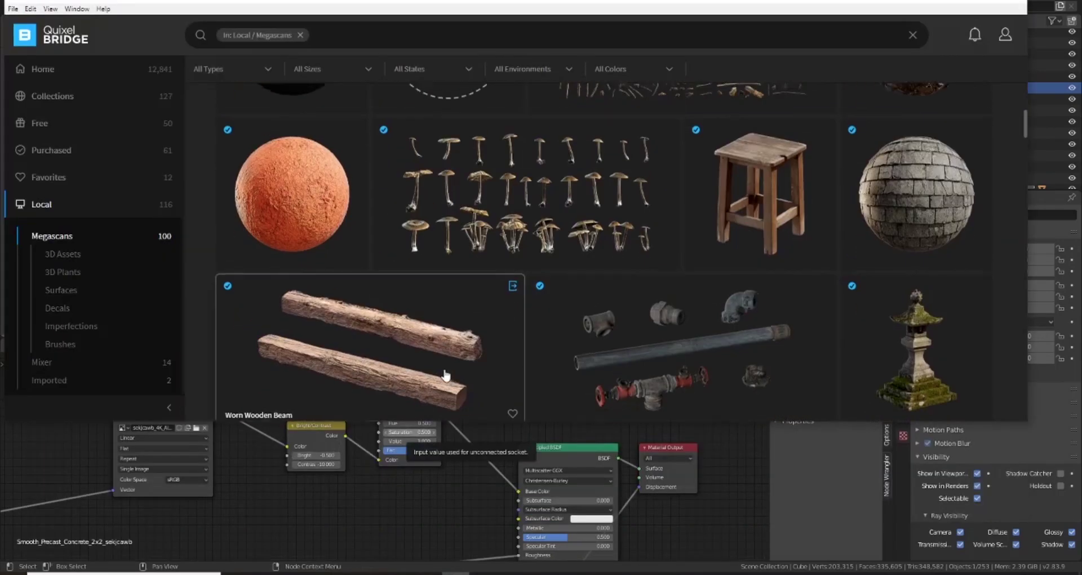
# - Open the objects inside gardenroom.blend from the blendfiles folder for appending
pyautogui.scroll(-5, 445, 375)
pyautogui.scroll(-10, 446, 375)
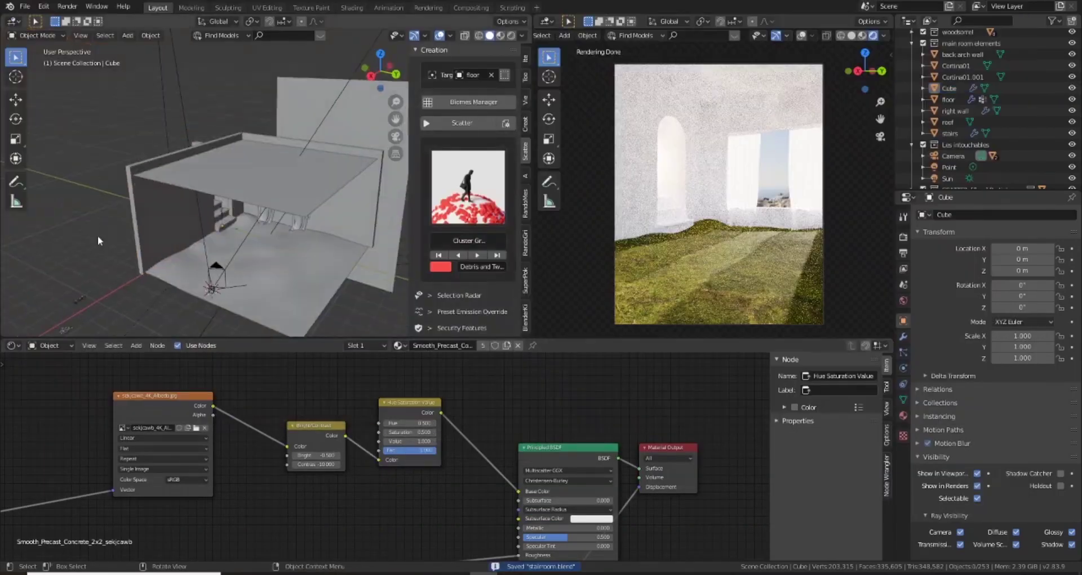
pyautogui.click(25, 6)
pyautogui.click(45, 137)
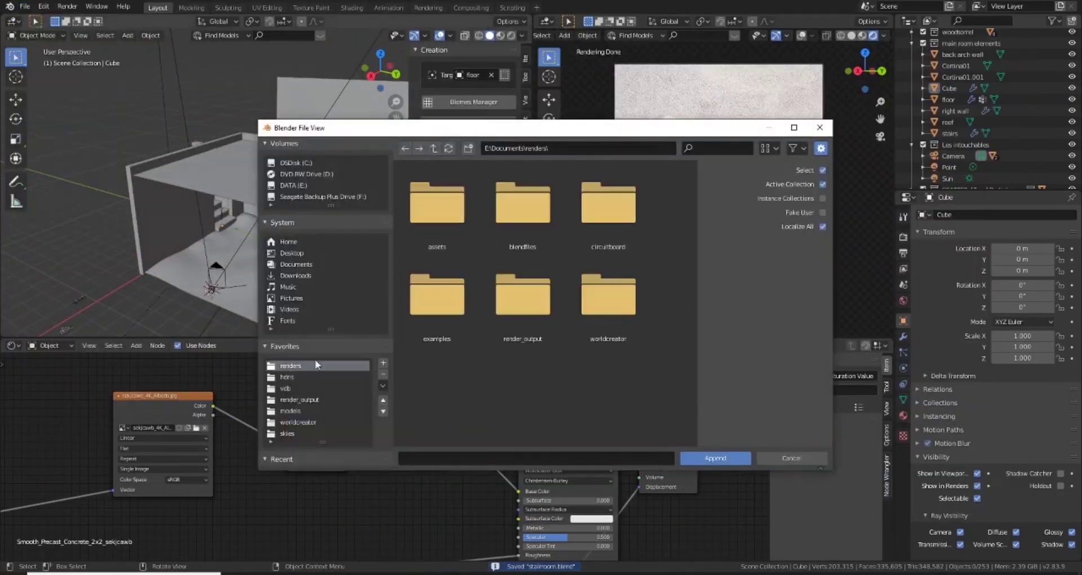
pyautogui.doubleClick(554, 298)
pyautogui.scroll(-5, 554, 299)
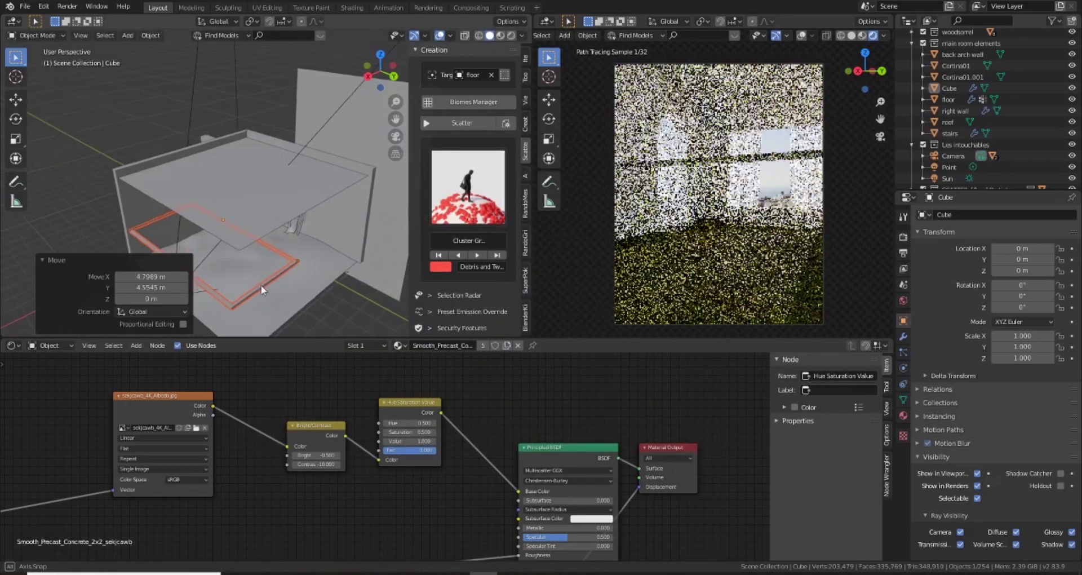
# - Append the Coving object and raise it along Z to the top of the room
pyautogui.press('g')
pyautogui.press('z')
pyautogui.click(259, 223)
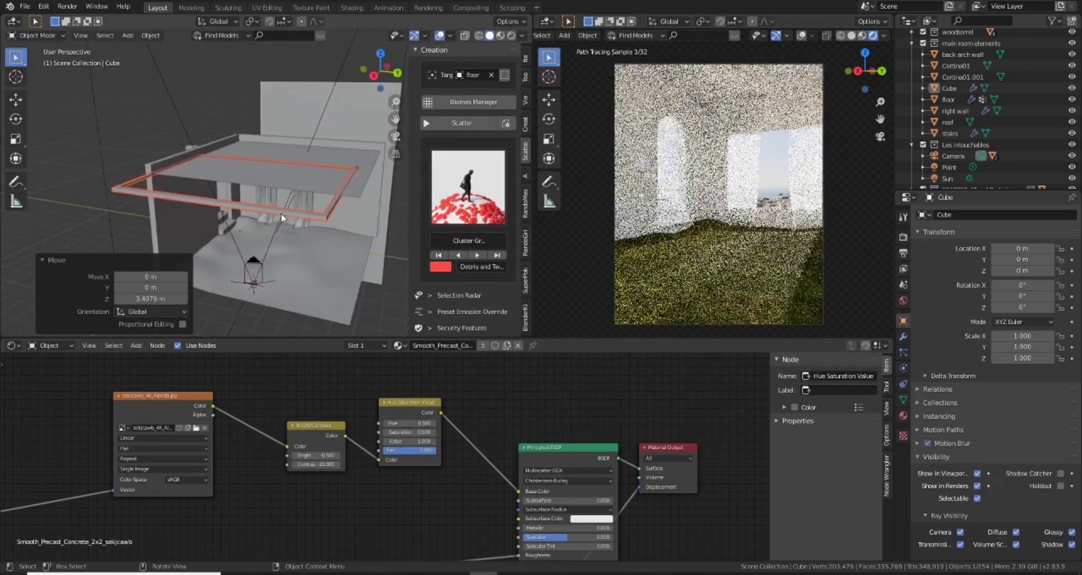
pyautogui.press('KP_7')
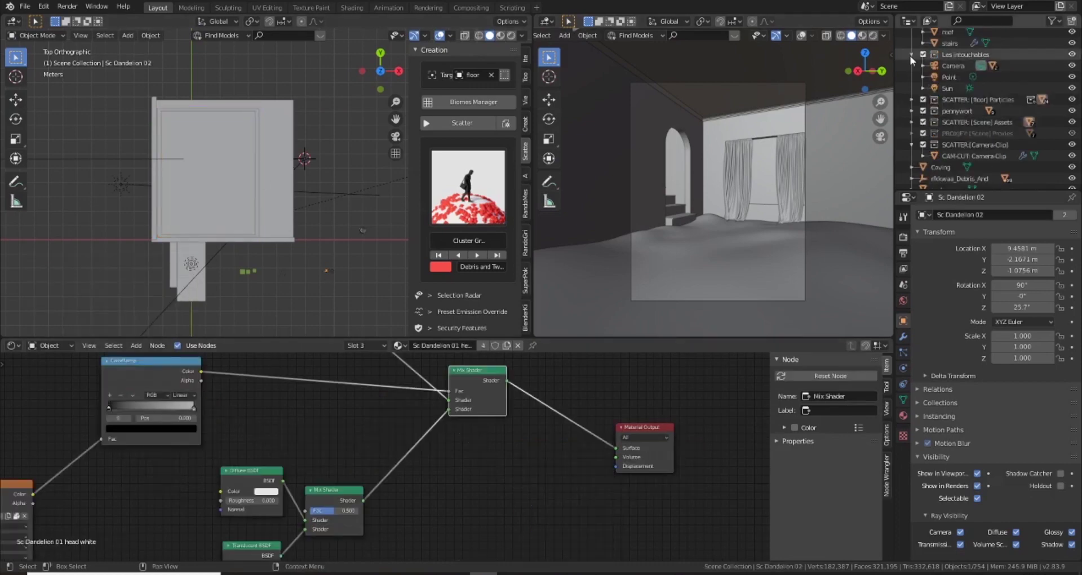
# - Duplicate the top coving, flip it 180° about Y and lower it to floor level
pyautogui.scroll(5, 912, 59)
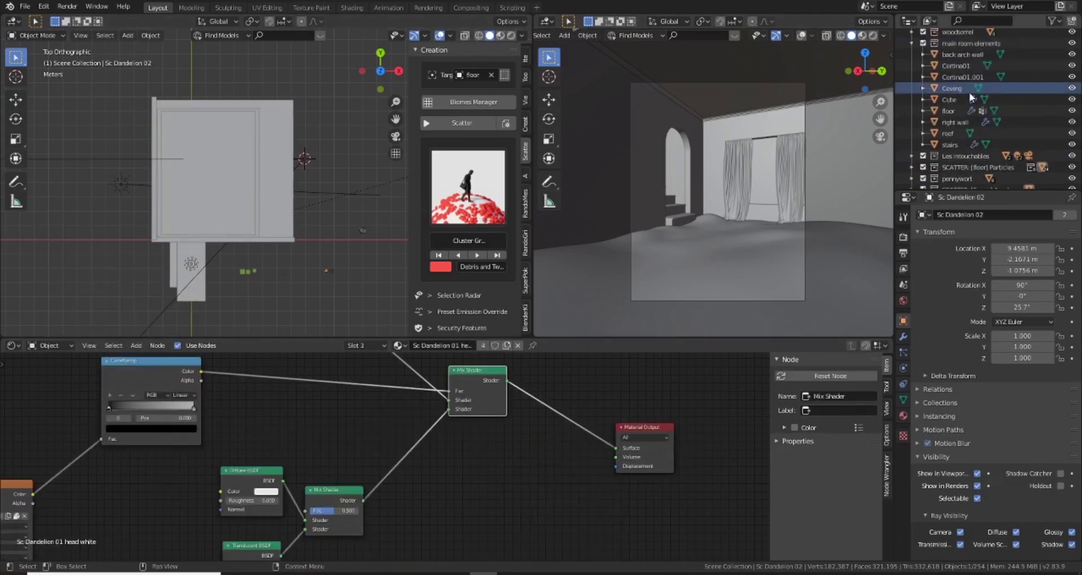
pyautogui.click(964, 99)
pyautogui.write('ry180')
pyautogui.press('Return')
pyautogui.press('g')
pyautogui.press('z')
pyautogui.click(310, 257)
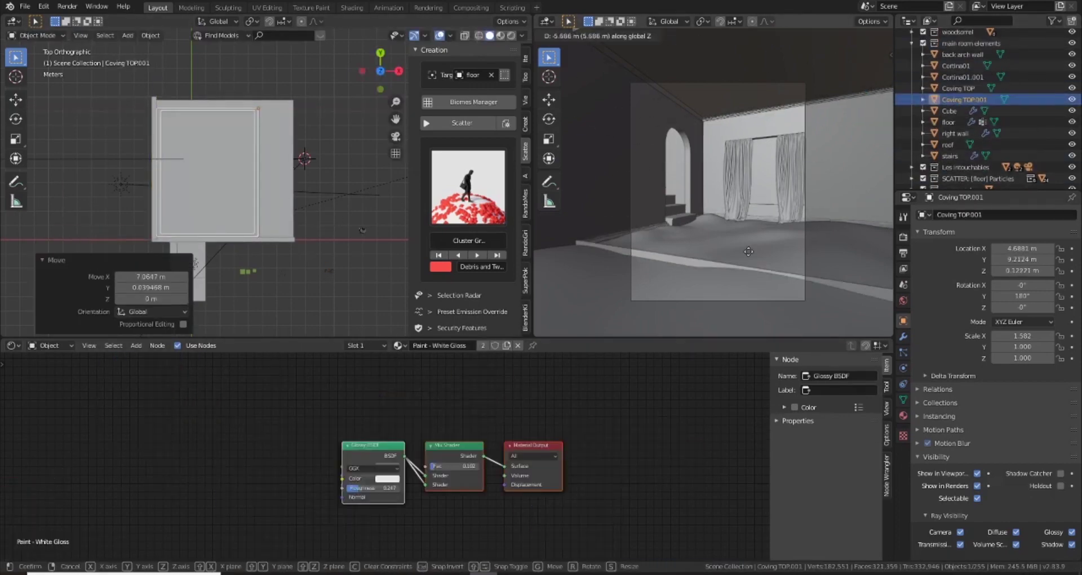
# - Delete the unneeded faces and surplus section from the floor coving's mesh
pyautogui.press('Tab')
pyautogui.moveTo(310, 257); pyautogui.dragTo(234, 206, button='middle')
pyautogui.press('x')
pyautogui.click(304, 230)
pyautogui.click(304, 207)
pyautogui.press('x')
pyautogui.click(281, 197)
# - Add an edge loop cut across the floor coving
pyautogui.hotkey('ctrl', 'r')
pyautogui.click(235, 205)
pyautogui.click(219, 235)
pyautogui.press('Tab')
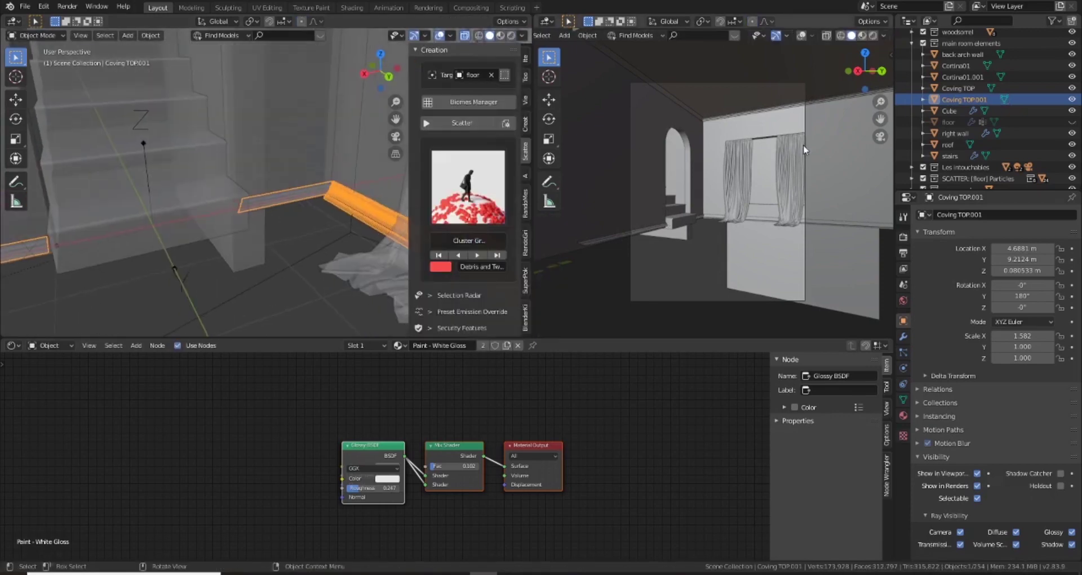
# - Settle the coving slightly lower onto the floor and add a Diffuse BSDF to its Mix Shader
pyautogui.press('g')
pyautogui.press('z')
pyautogui.click(663, 262)
pyautogui.scroll(-5, 663, 263)
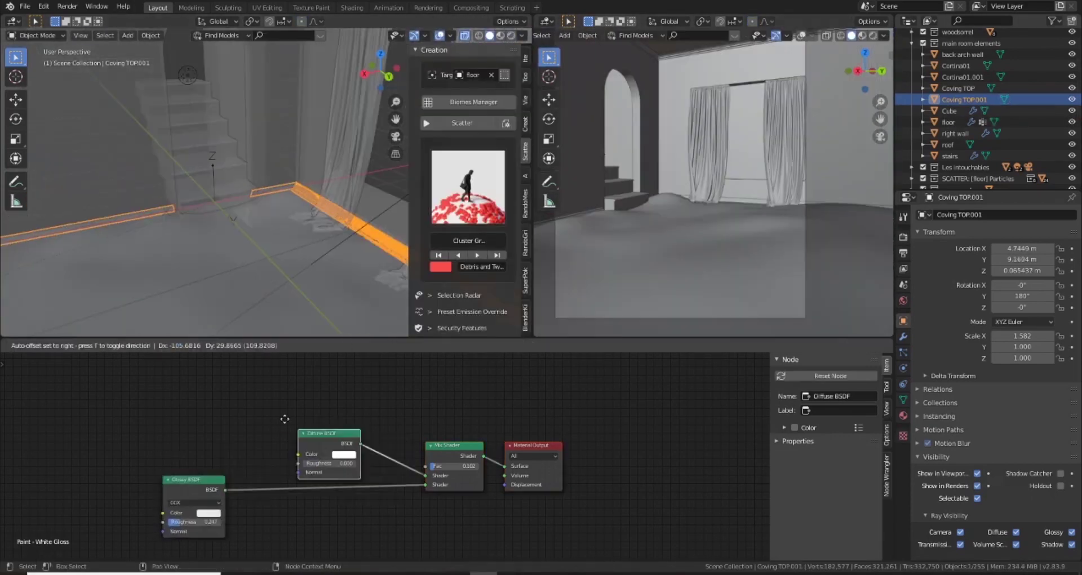
pyautogui.click(153, 390)
pyautogui.press('z')
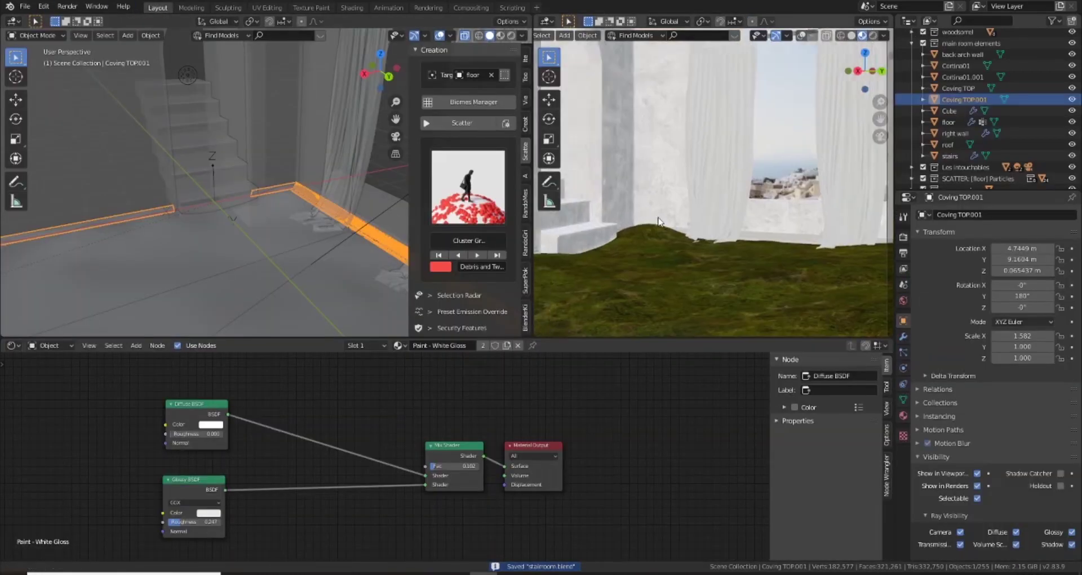
pyautogui.moveTo(778, 197); pyautogui.dragTo(643, 204, button='middle')
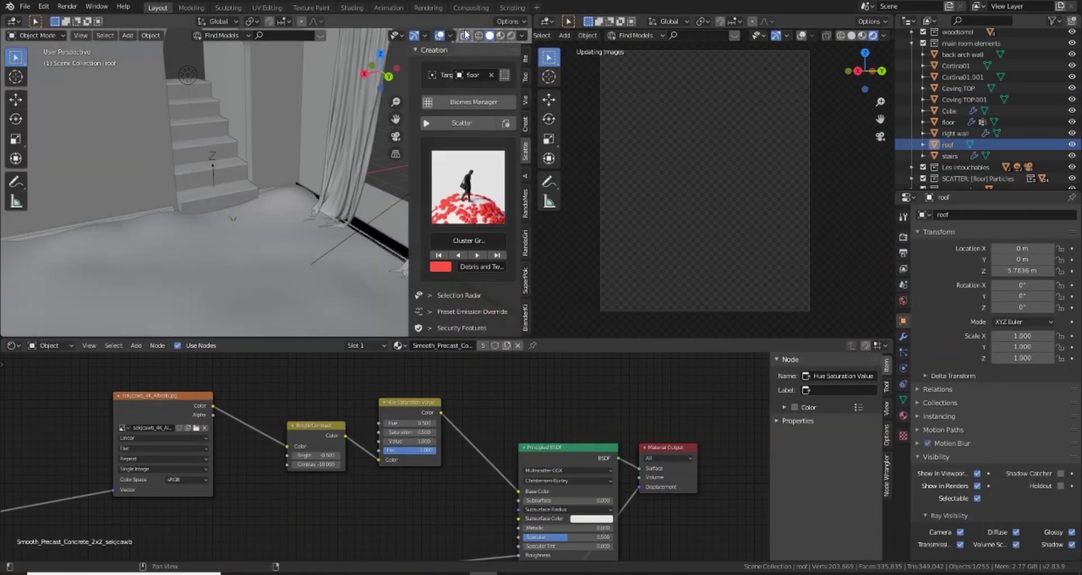
# - Select the renamed Coving BOTTOM object
pyautogui.click(964, 89)
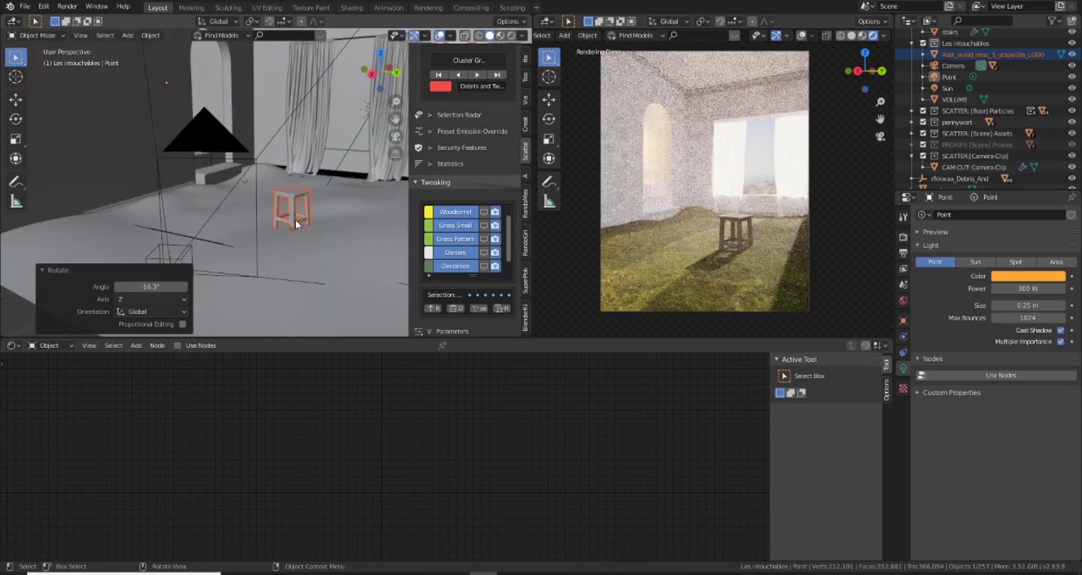
# - Append the pine trees from a scene file's objects
pyautogui.hotkey('shift', 'F1')
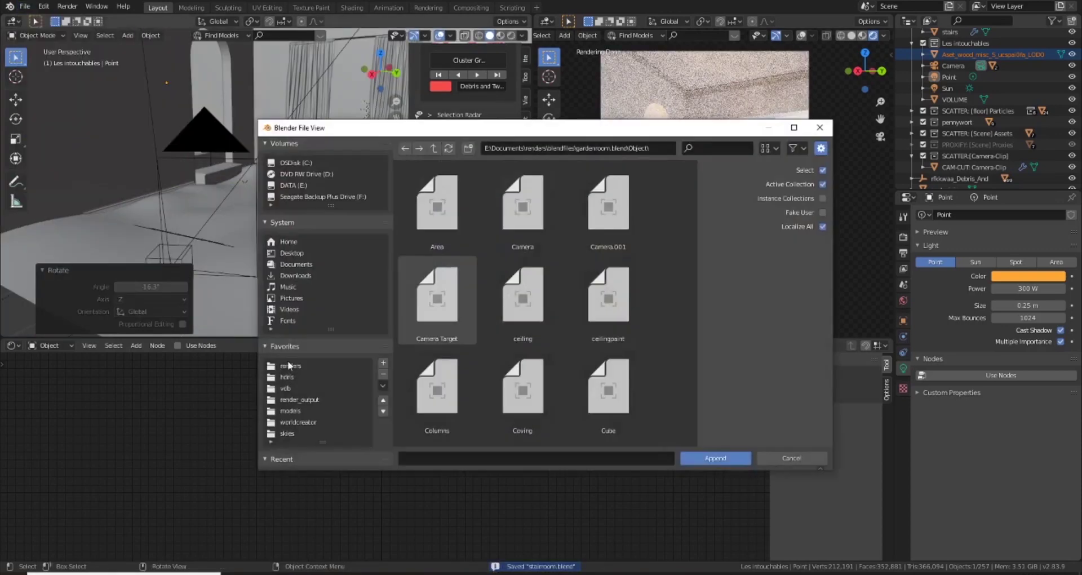
pyautogui.scroll(-8, 516, 302)
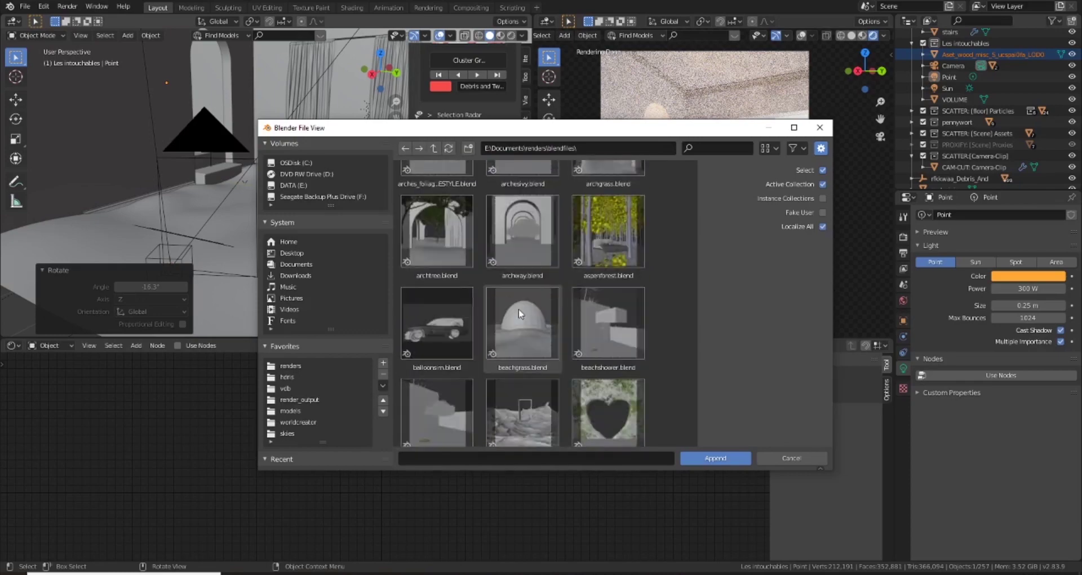
pyautogui.doubleClick(518, 309)
pyautogui.press('Escape')
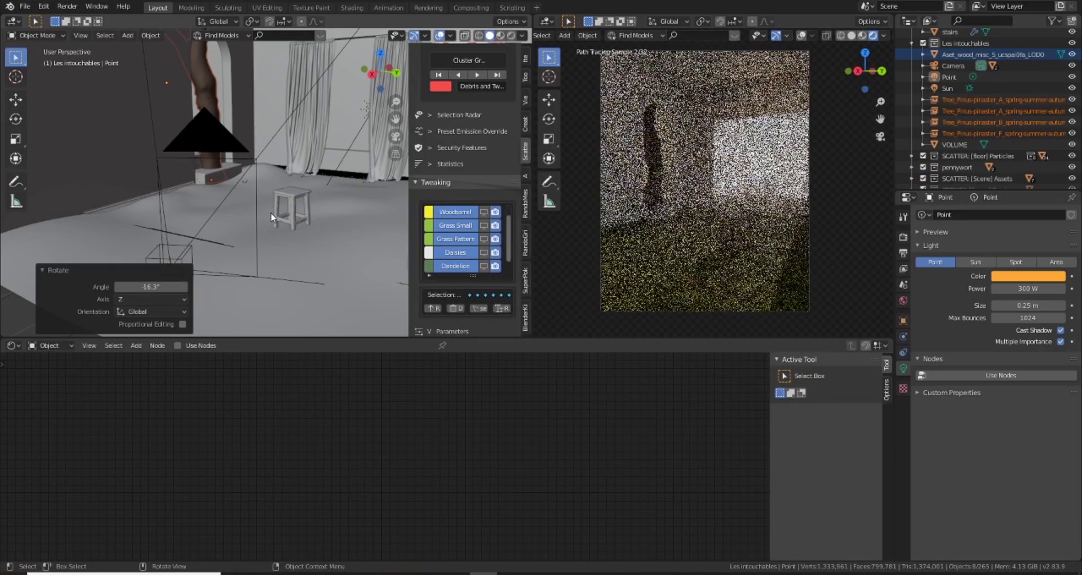
# - Move the appended tree onto the floor inside the room and shrink it
pyautogui.press('KP_Decimal')
pyautogui.press('g')
pyautogui.hotkey('shift', 'z')
pyautogui.click(295, 148)
pyautogui.moveTo(288, 169); pyautogui.dragTo(289, 181, button='middle')
pyautogui.scroll(3, 288, 181)
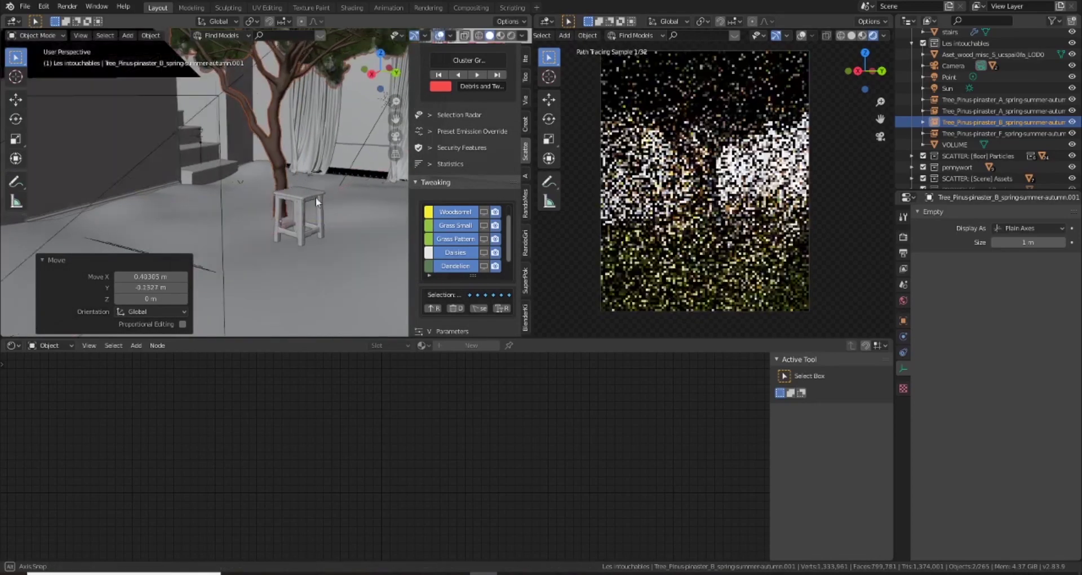
pyautogui.press('s')
pyautogui.press('Return')
# - Reposition the tree along the floor, turn it around Z, enlarge it and nudge it into place
pyautogui.press('g')
pyautogui.hotkey('shift', 'z')
pyautogui.click(332, 209)
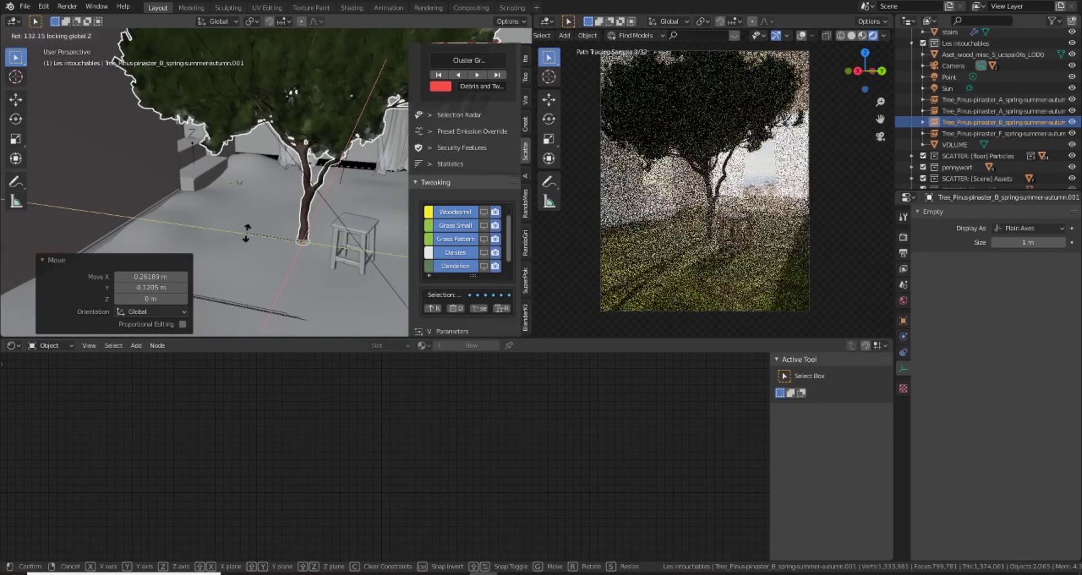
pyautogui.press('r')
pyautogui.press('z')
pyautogui.click(335, 240)
pyautogui.press('s')
pyautogui.click(363, 245)
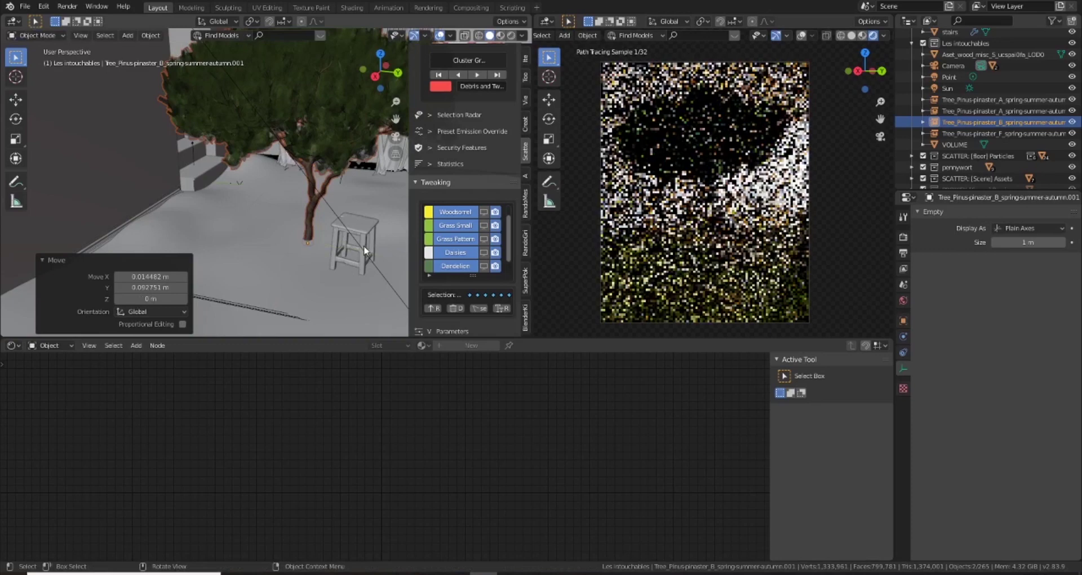
pyautogui.press('g')
pyautogui.hotkey('shift', 'z')
pyautogui.click(360, 233)
# - Select the wooden stool and snap the 3D cursor onto it with Cursor to Selected
pyautogui.click(361, 233)
pyautogui.press('KP_Decimal')
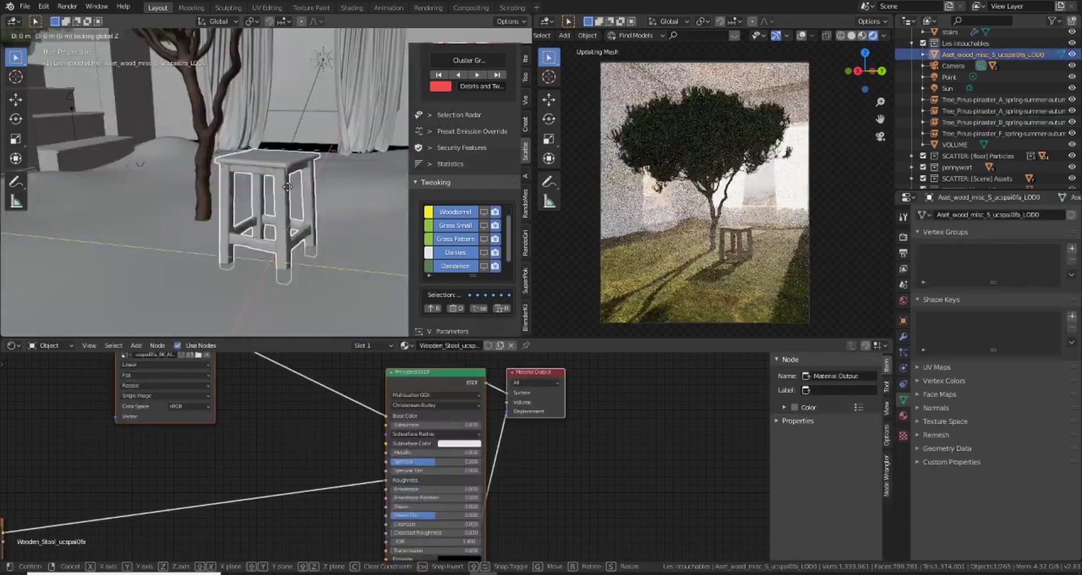
pyautogui.press('g')
pyautogui.click(311, 207)
pyautogui.hotkey('shift', 's')
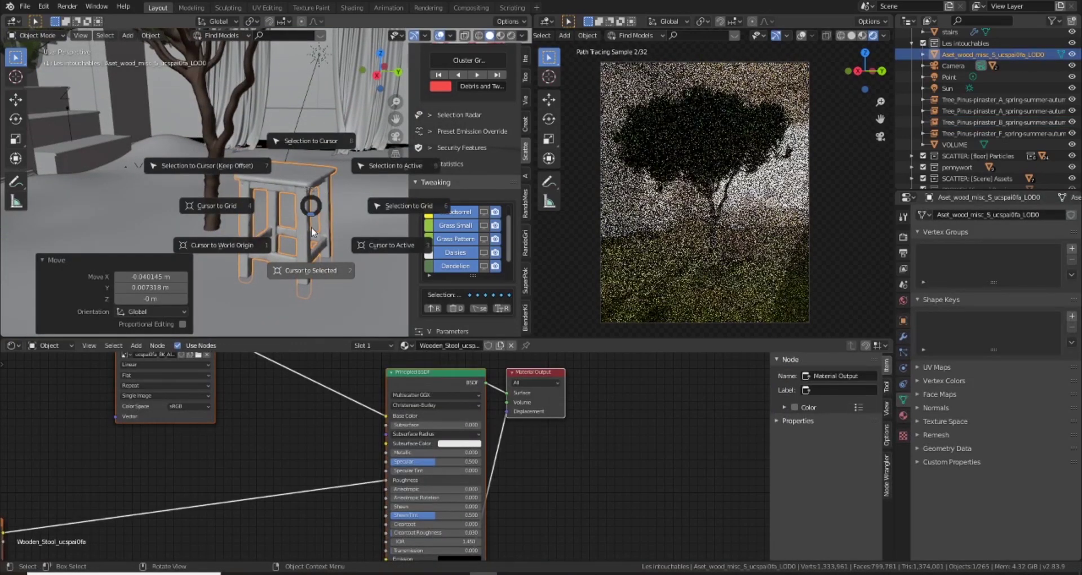
pyautogui.click(311, 227)
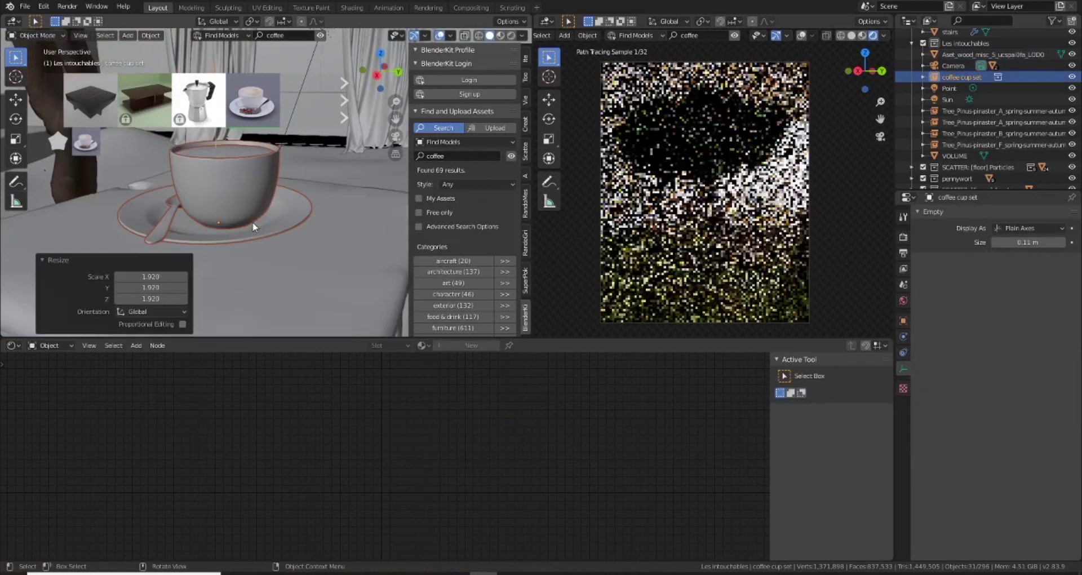
# - Rotate the coffee cup set on the stool and check it through the camera view
pyautogui.press('KP_0')
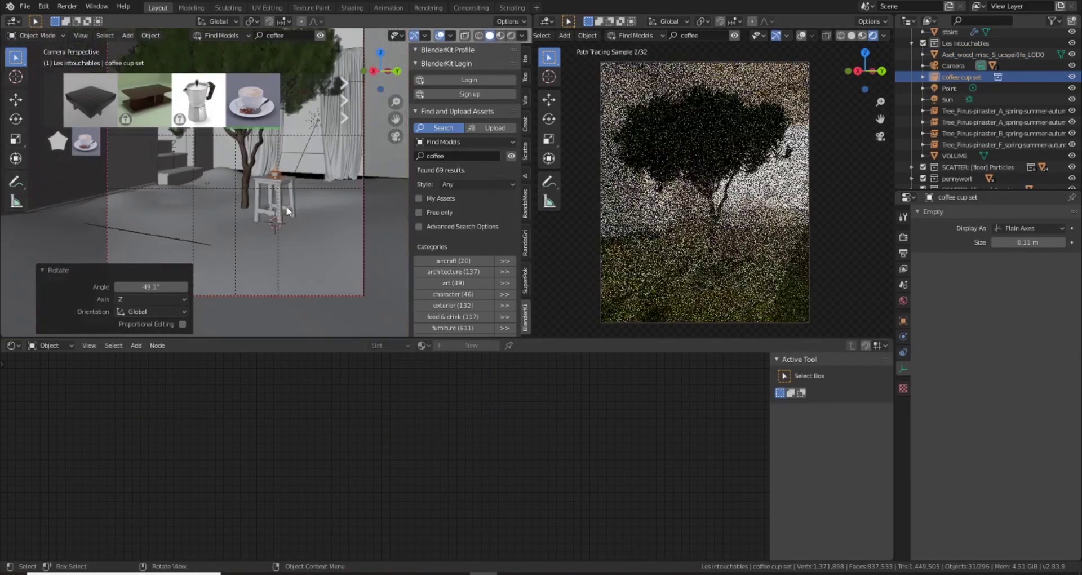
pyautogui.scroll(-3, 185, 111)
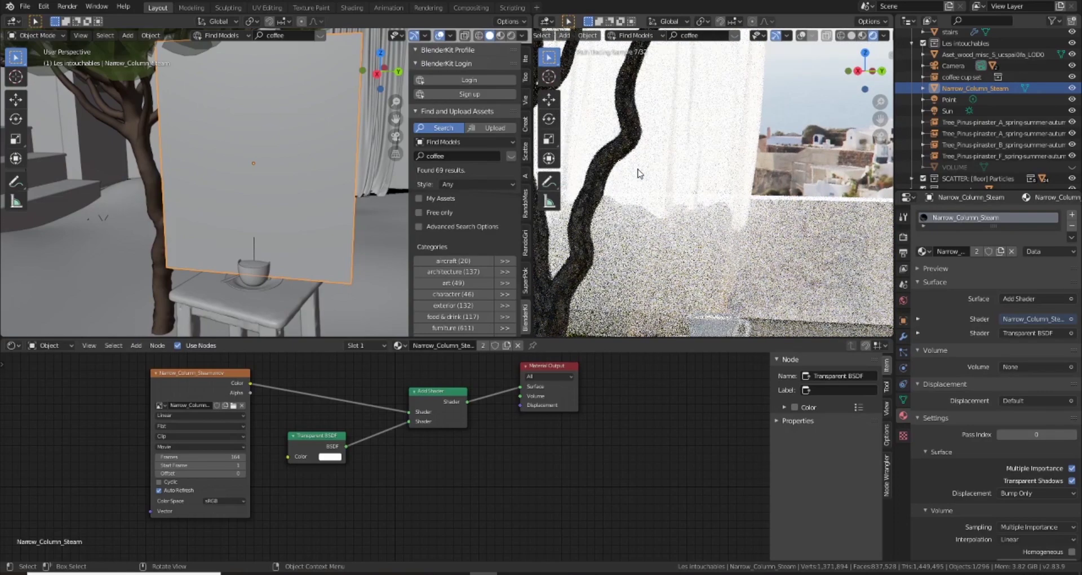
pyautogui.press('KP_0')
pyautogui.scroll(-5, 256, 262)
# - Delete the three extra trees
pyautogui.press('x')
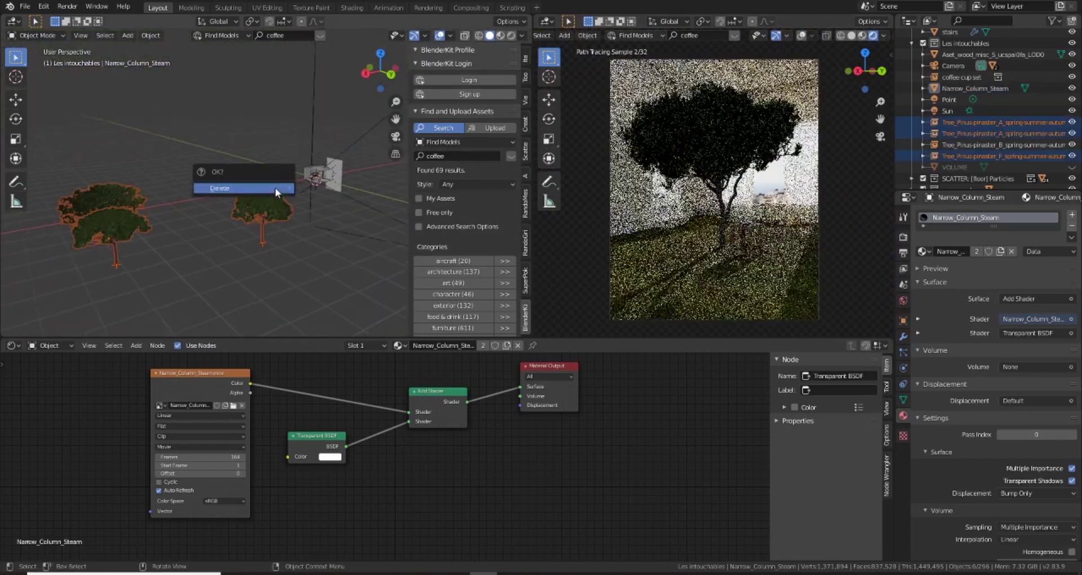
pyautogui.click(275, 187)
pyautogui.scroll(5, 261, 232)
# - Raise the steam plane straight up above the cup, then select the santorini backdrop plane
pyautogui.click(273, 209)
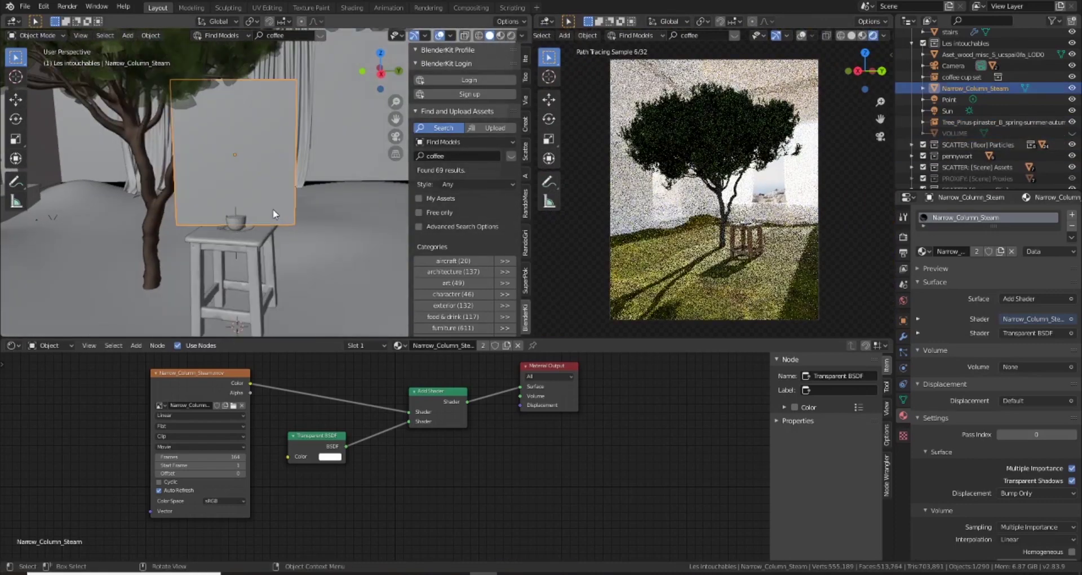
pyautogui.press('g')
pyautogui.press('z')
pyautogui.click(252, 218)
pyautogui.scroll(-3, 251, 218)
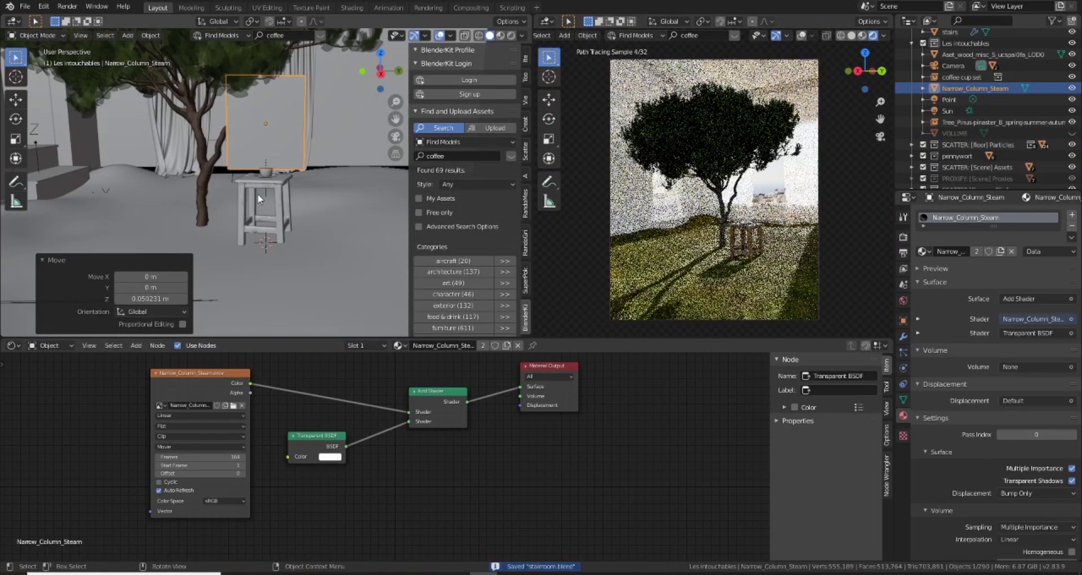
pyautogui.click(258, 194)
pyautogui.scroll(-3, 258, 194)
pyautogui.scroll(4, 311, 276)
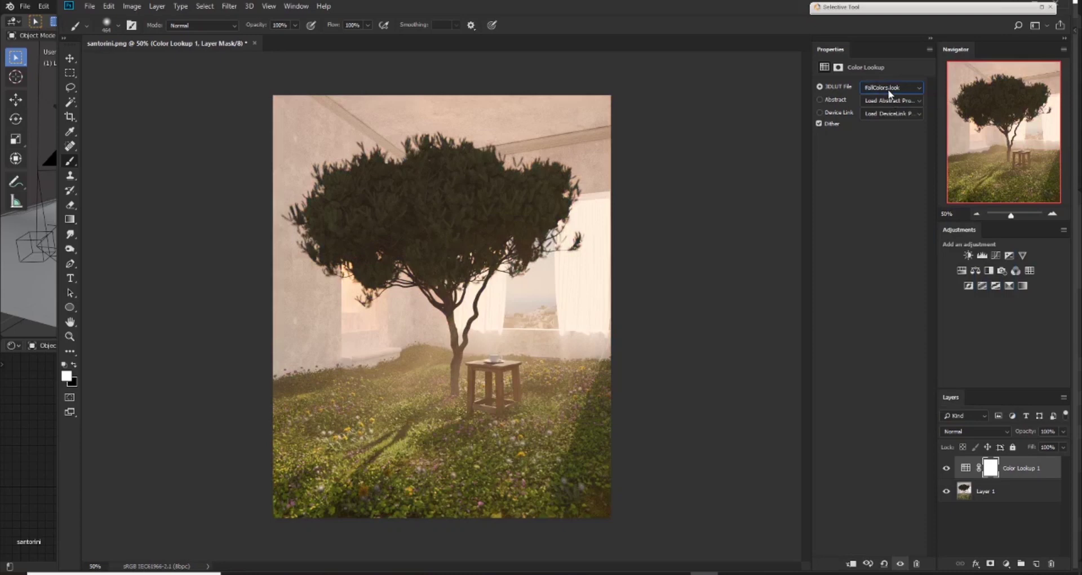
# - Add a Levels layer darkening shadows and midtones, masked over the tree with a 920 px brush
pyautogui.click(982, 255)
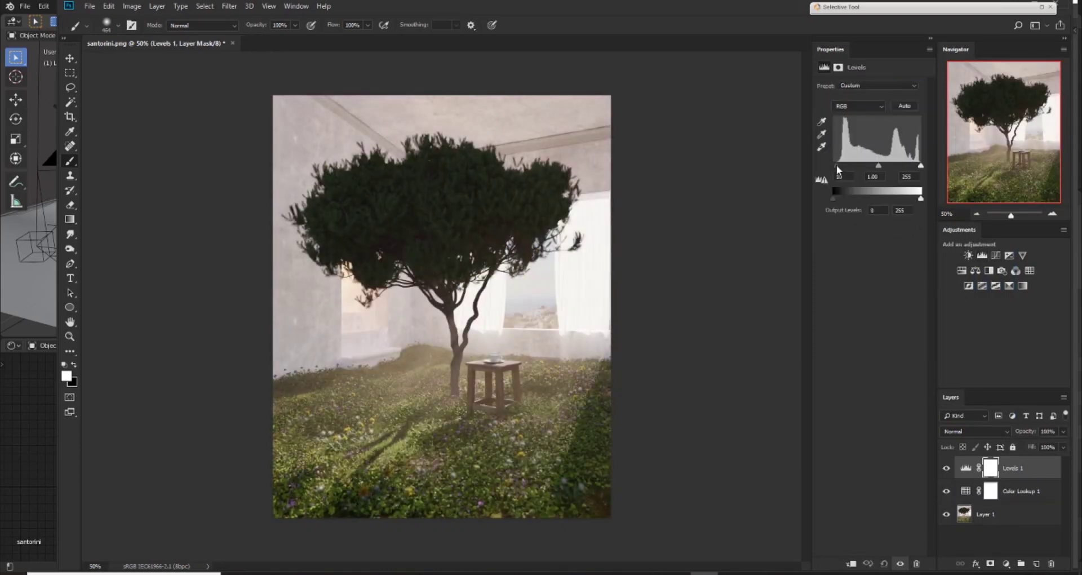
pyautogui.moveTo(879, 165); pyautogui.dragTo(889, 166)
pyautogui.moveTo(272, 42); pyautogui.dragTo(284, 38)
pyautogui.moveTo(428, 236)
pyautogui.mouseDown()
pyautogui.moveTo(358, 249)
pyautogui.moveTo(532, 266)
pyautogui.moveTo(605, 244)
pyautogui.mouseUp()
pyautogui.click(118, 26)
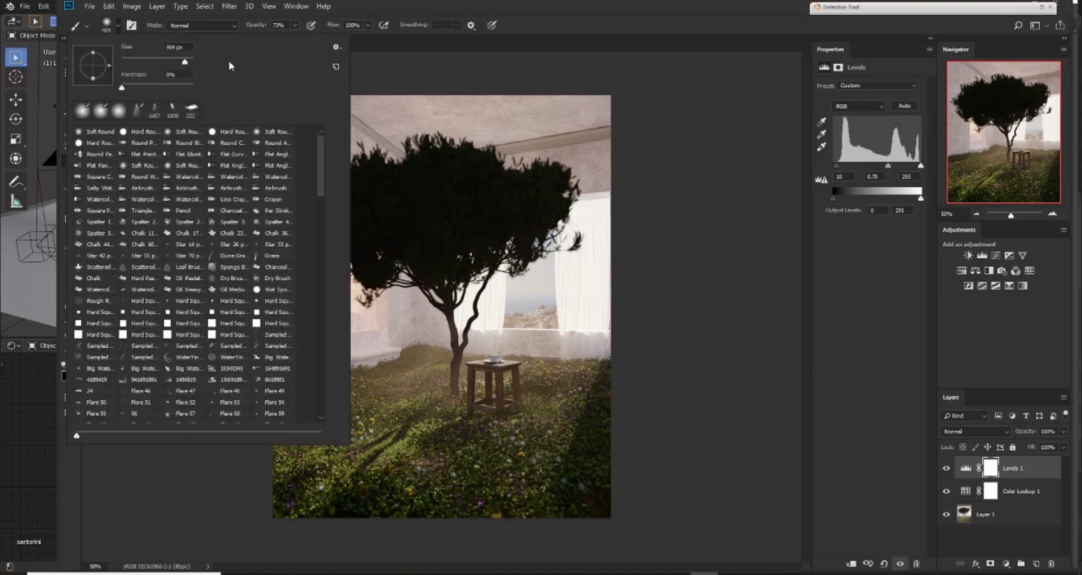
pyautogui.moveTo(152, 49); pyautogui.dragTo(181, 49)
pyautogui.press('3')
pyautogui.press('3')
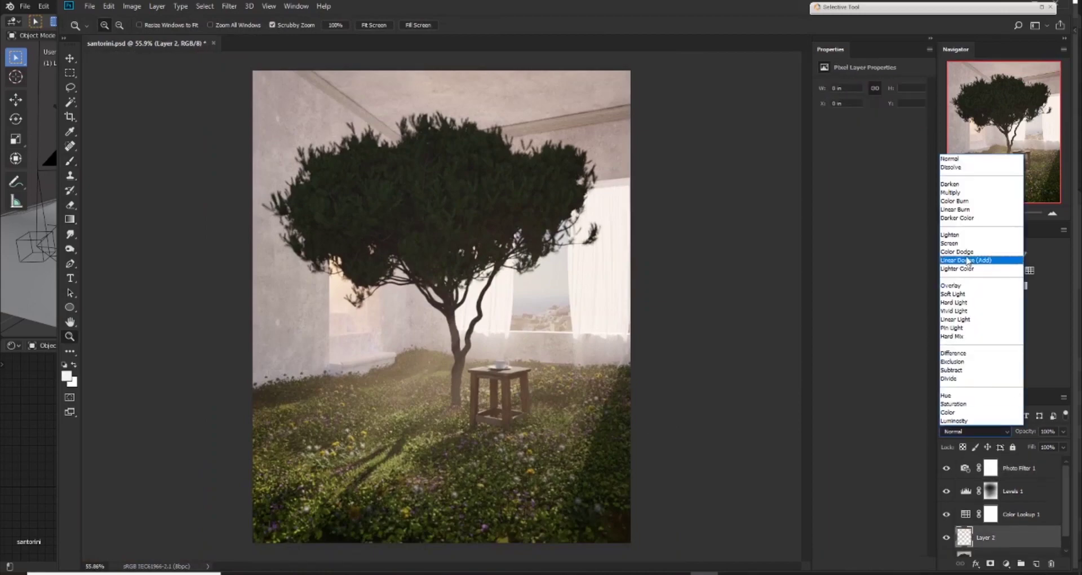
# - Set the rays layer to Linear Dodge (Add), rotate the rays diagonally toward the stool, opacity 60%
pyautogui.click(967, 261)
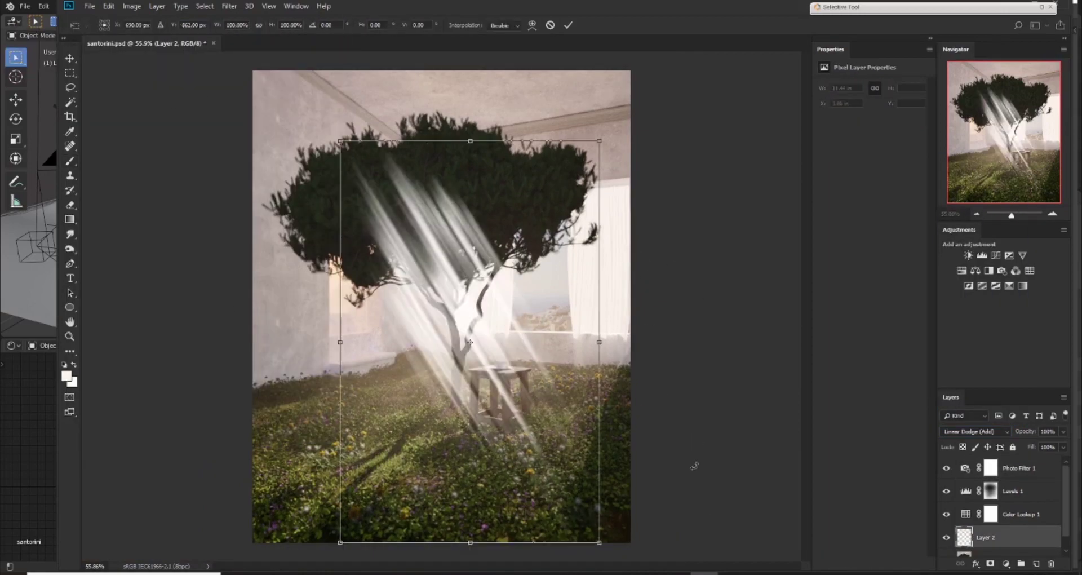
pyautogui.moveTo(693, 464); pyautogui.dragTo(619, 549)
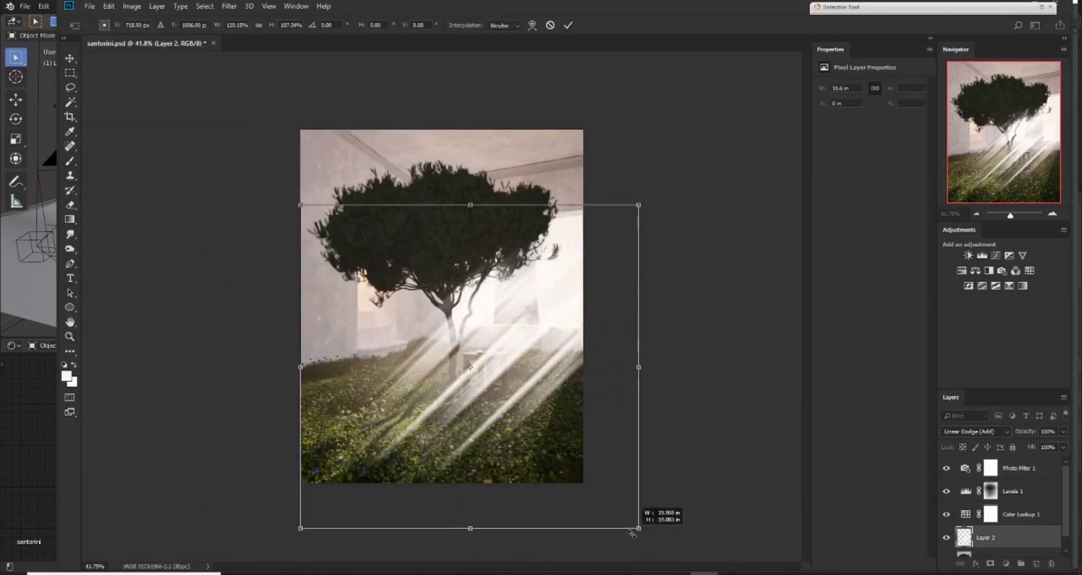
pyautogui.moveTo(648, 514); pyautogui.dragTo(576, 449)
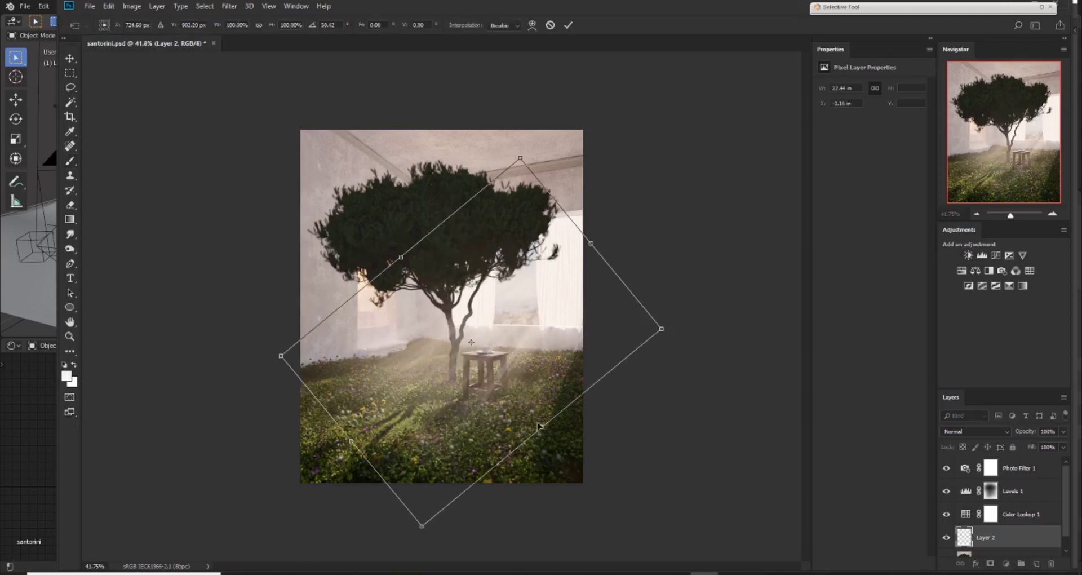
pyautogui.moveTo(598, 437); pyautogui.dragTo(668, 350)
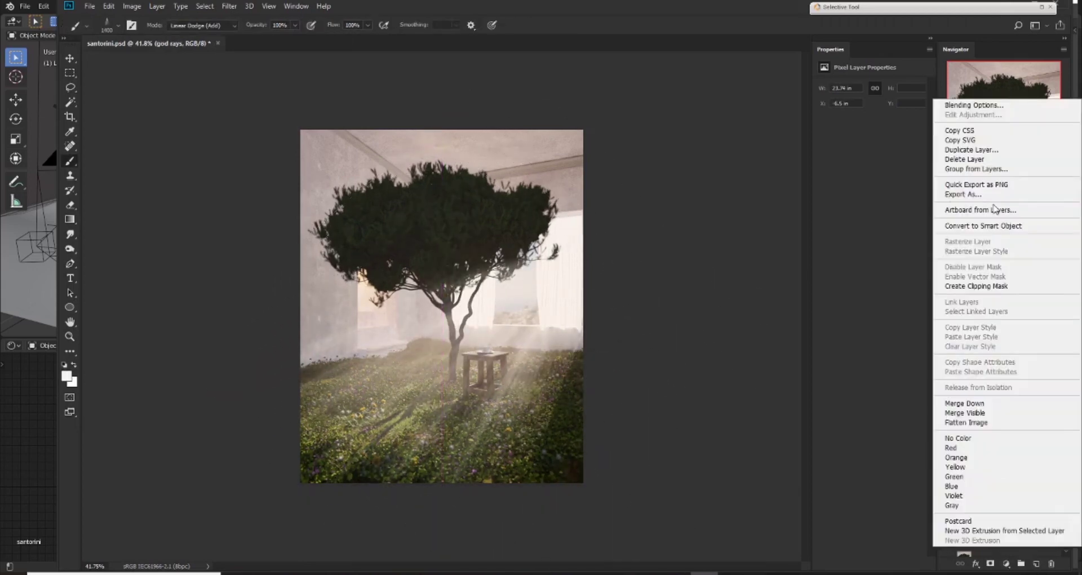
pyautogui.moveTo(1064, 431); pyautogui.dragTo(1054, 449)
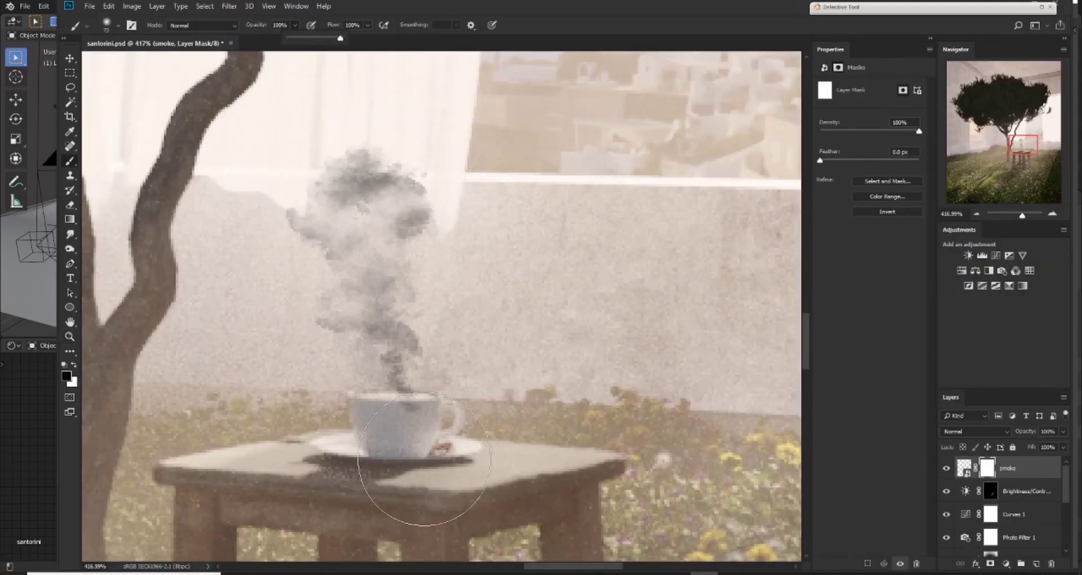
# - Change the smoke layer's blend mode to Pin Light and add a Vibrance adjustment layer
pyautogui.click(976, 432)
pyautogui.click(967, 230)
pyautogui.scroll(-3, 987, 436)
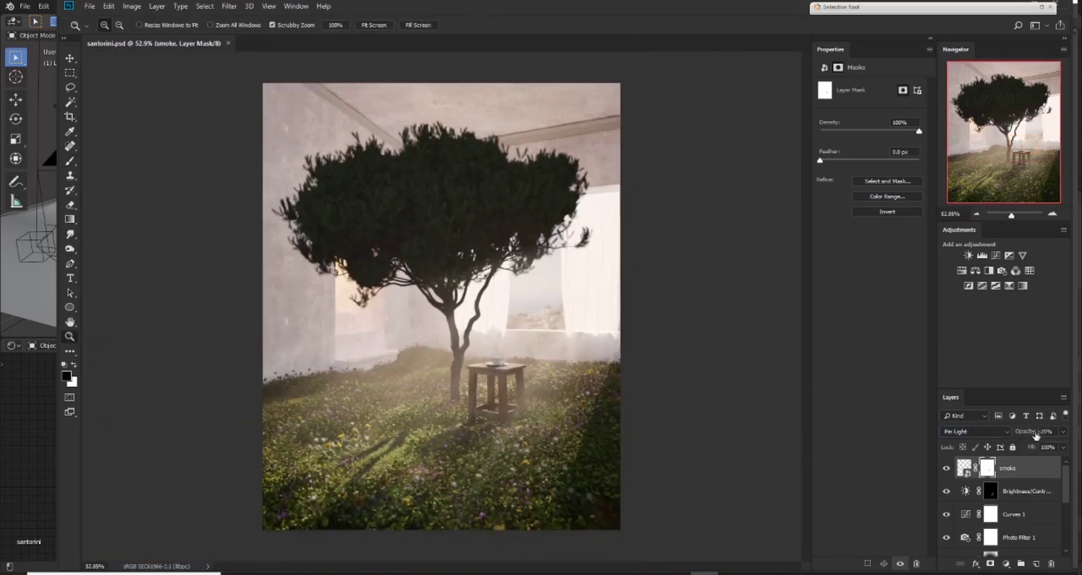
pyautogui.click(1023, 255)
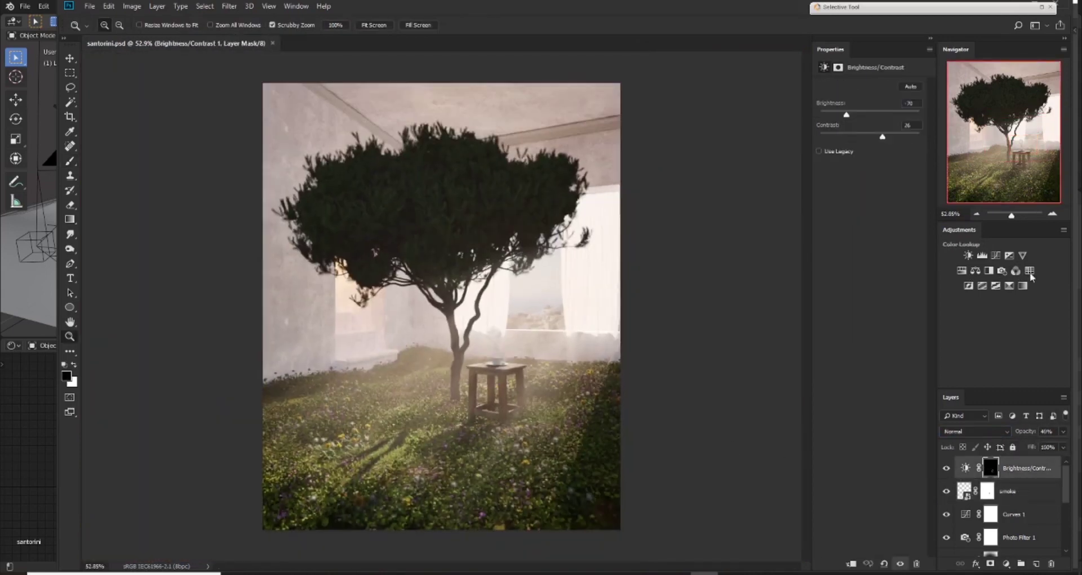
# - In Analog Efex Pro 2, apply Classic Camera 7 with 4% film type strength and no dirt and scratches
pyautogui.click(1015, 8)
pyautogui.click(904, 163)
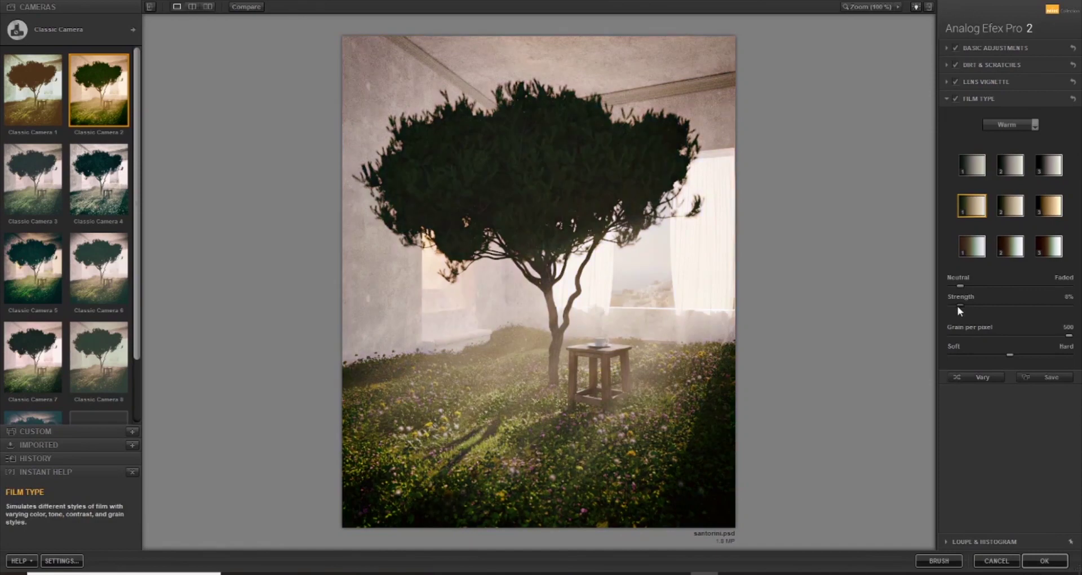
pyautogui.scroll(-1, 67, 253)
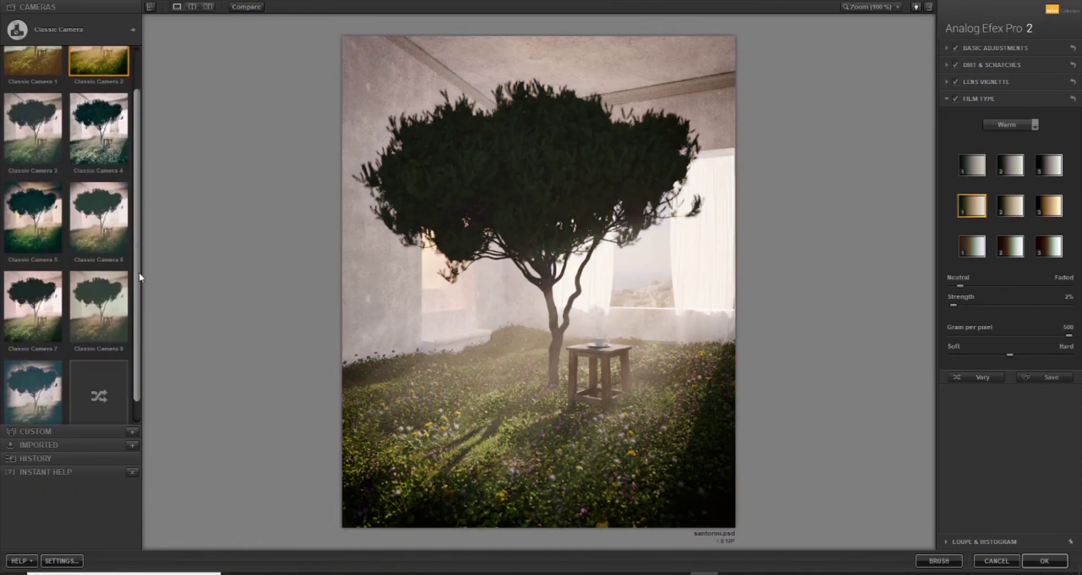
pyautogui.click(45, 330)
pyautogui.click(957, 345)
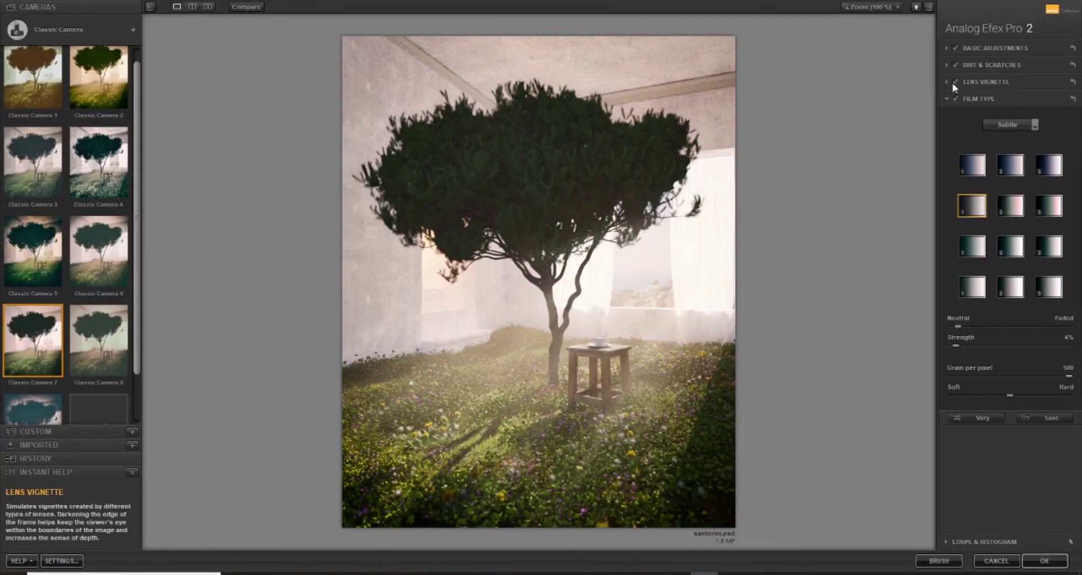
pyautogui.click(955, 65)
pyautogui.click(992, 48)
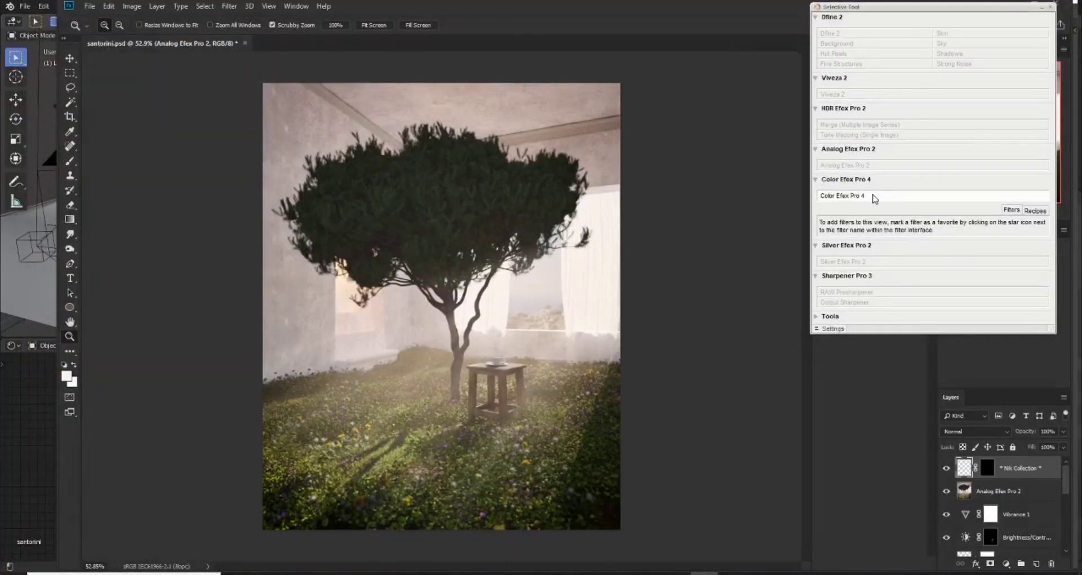
# - In Color Efex Pro 4, load a Skylight Filter and Pro Contrast stack, Sunlight contrast 45% and strength 22%
pyautogui.click(807, 201)
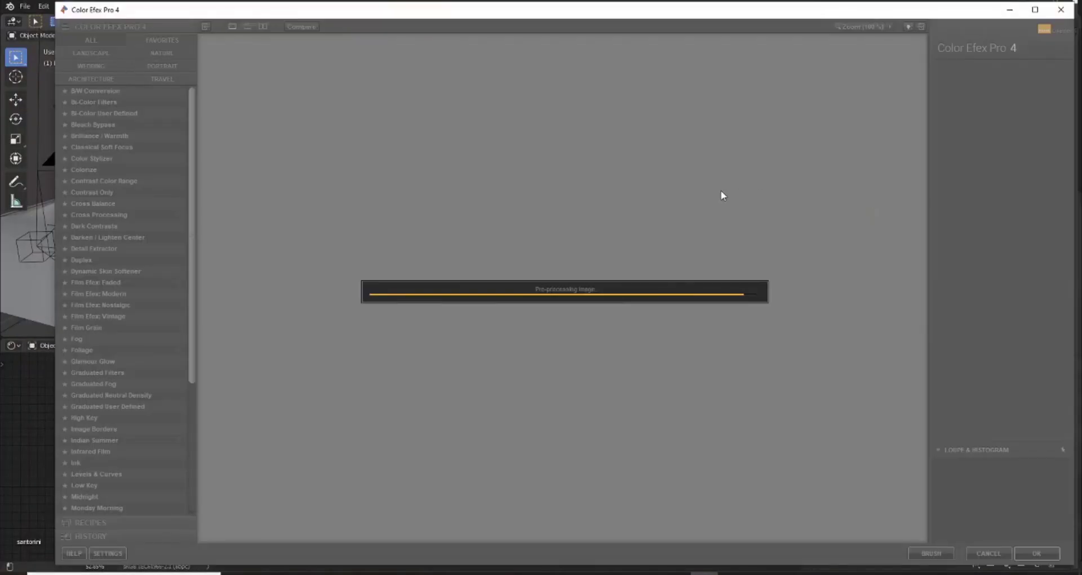
pyautogui.click(91, 417)
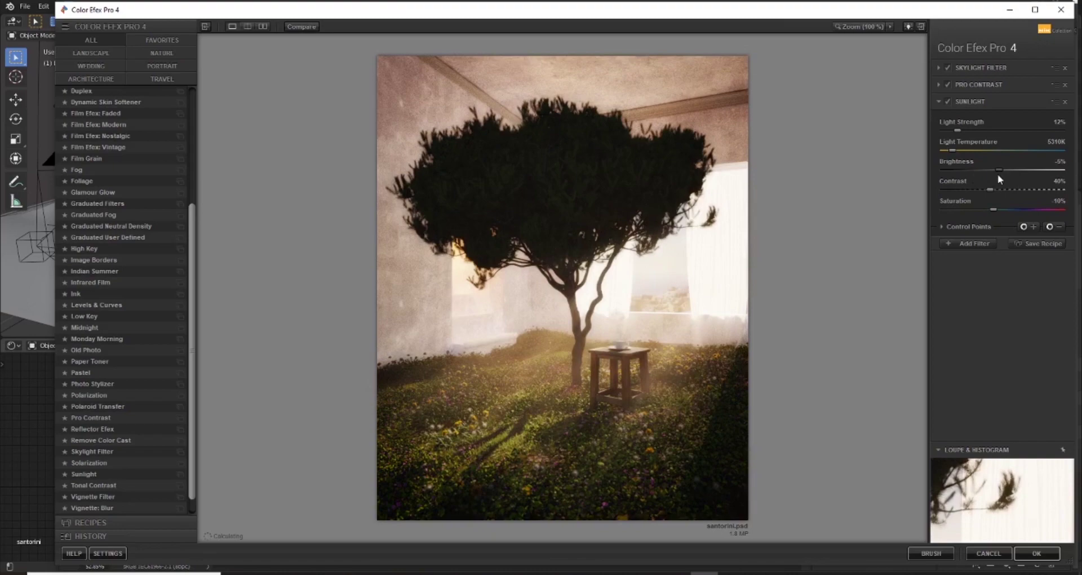
pyautogui.moveTo(951, 189); pyautogui.dragTo(991, 190)
pyautogui.moveTo(957, 130); pyautogui.dragTo(968, 130)
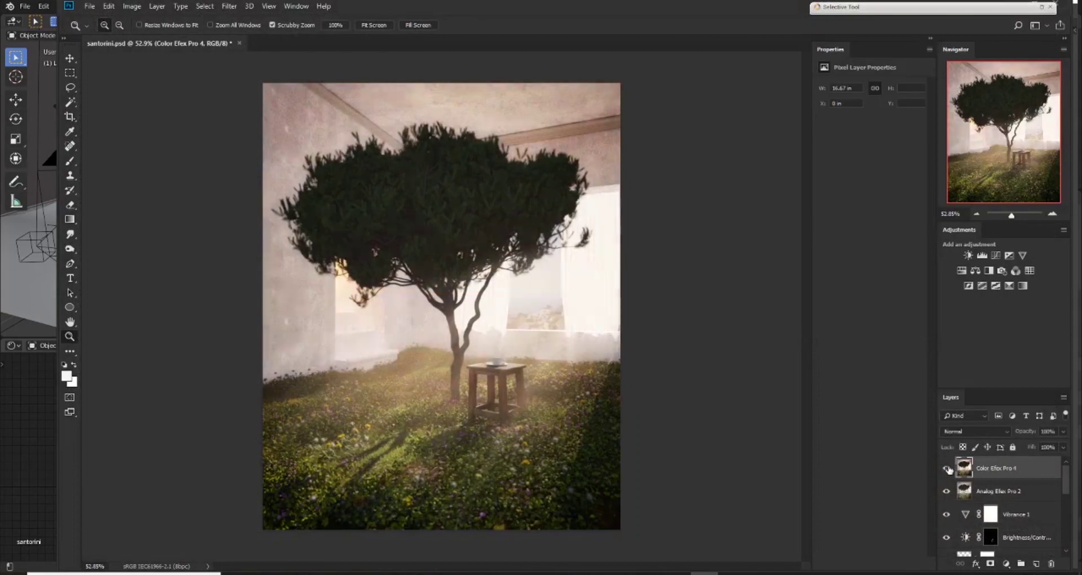
# - Lower the brush opacity to 56% and add a layer mask to the Color Efex Pro 4 layer
pyautogui.click(118, 25)
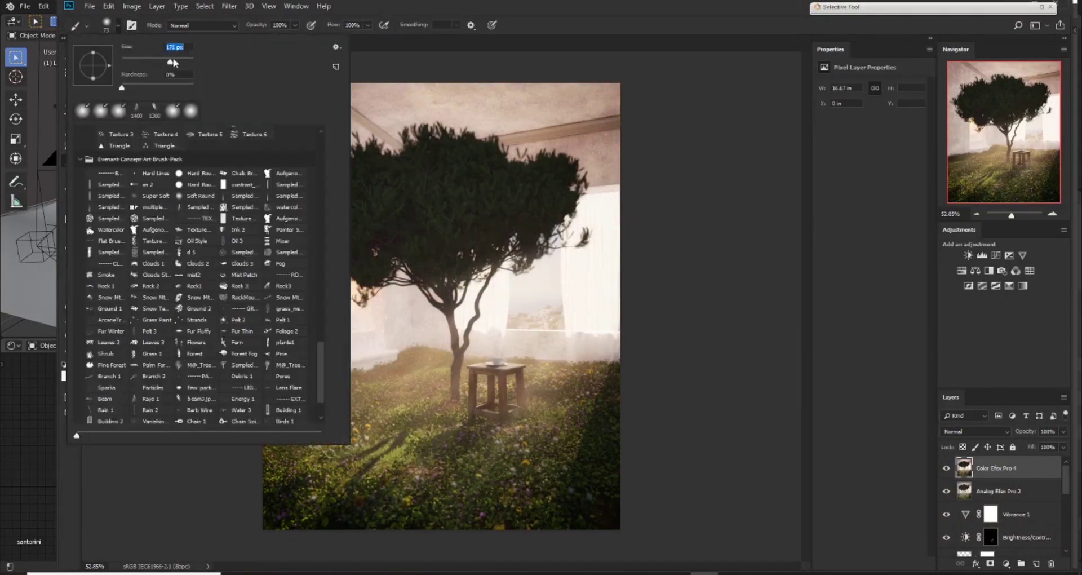
pyautogui.moveTo(295, 25); pyautogui.dragTo(274, 44)
pyautogui.click(991, 564)
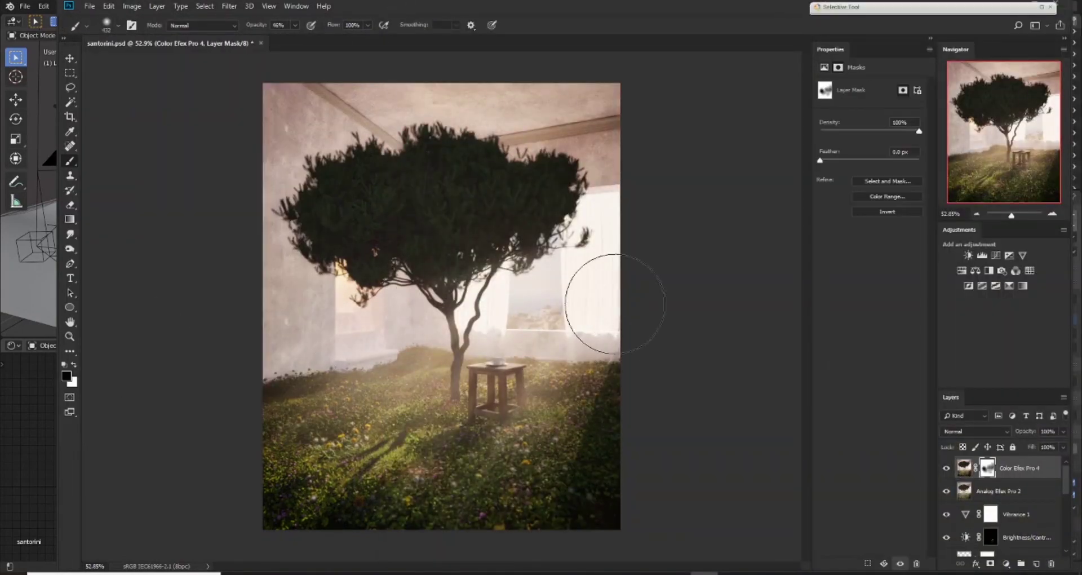